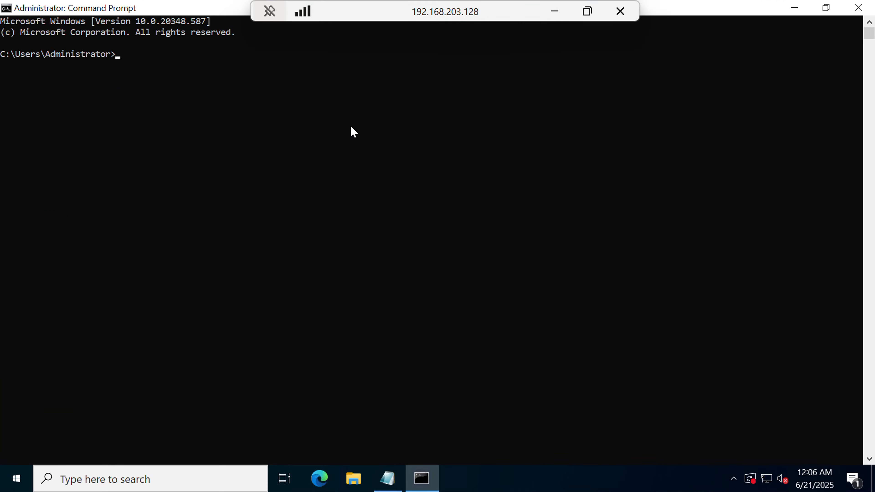
Change the command prompt's working directory to c:\Apache24\bin.
type("cd c:\\A")
key("Tab")
type("\\bin")
key("Return")
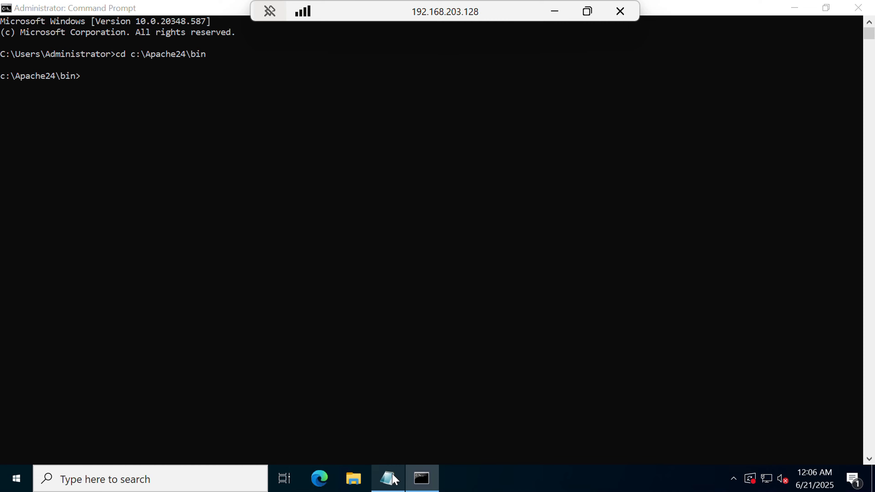
Copy the openssl req command from the open Notepad notes and run it in the command prompt to generate yourdomain.key and yourdomain.csr.
left_click(388, 478)
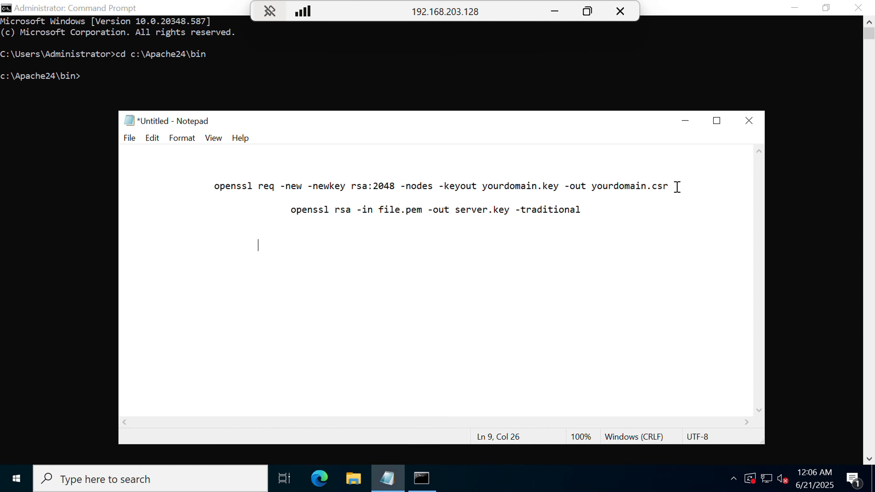
left_click_drag(678, 188, 213, 186)
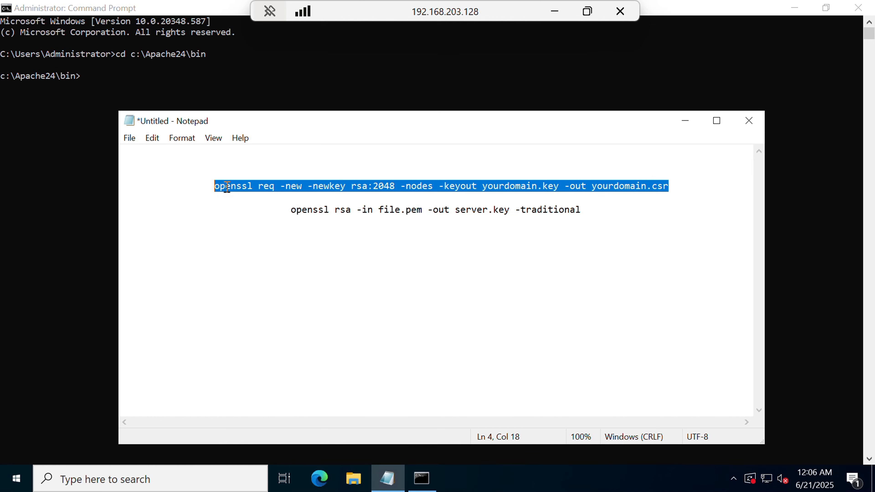
key("ctrl+c")
left_click(206, 90)
right_click(206, 90)
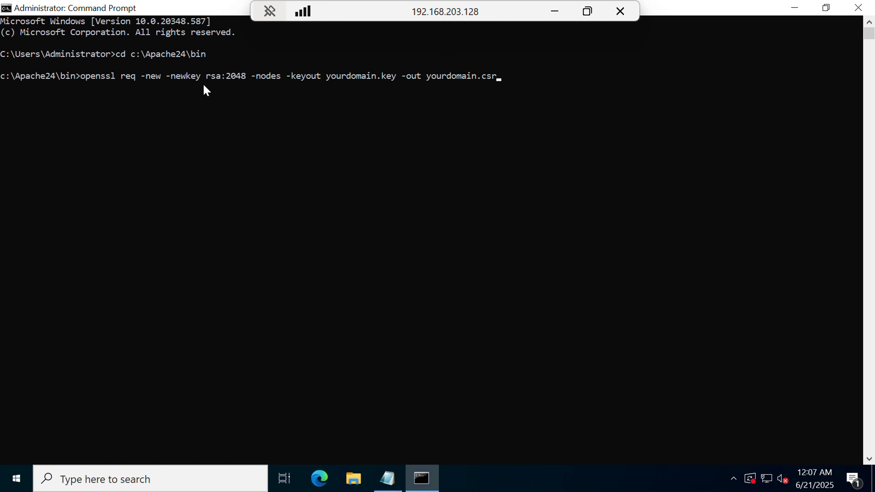
key("Left")
key("Left")
key("Left")
key("Right")
key("Right")
key("Right")
key("Right")
key("Return")
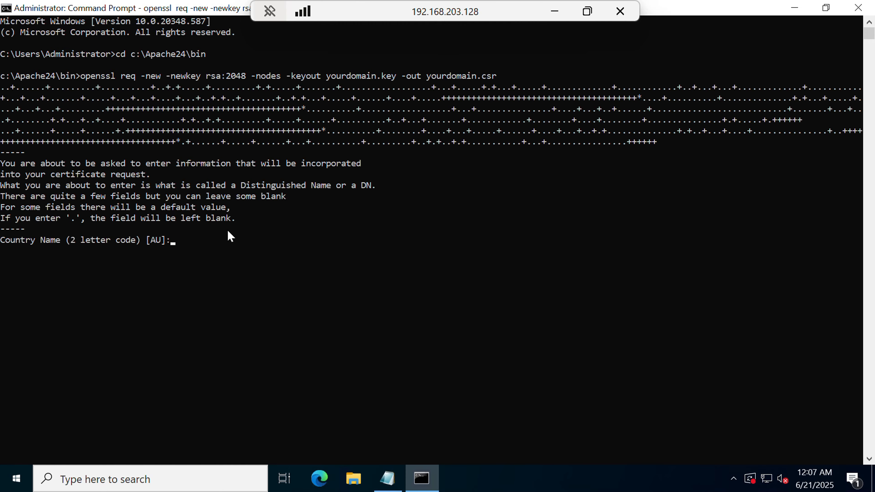
Enter the certificate request's location: country "in", state "New delhi" and locality "Delhi".
type("in")
key("Return")
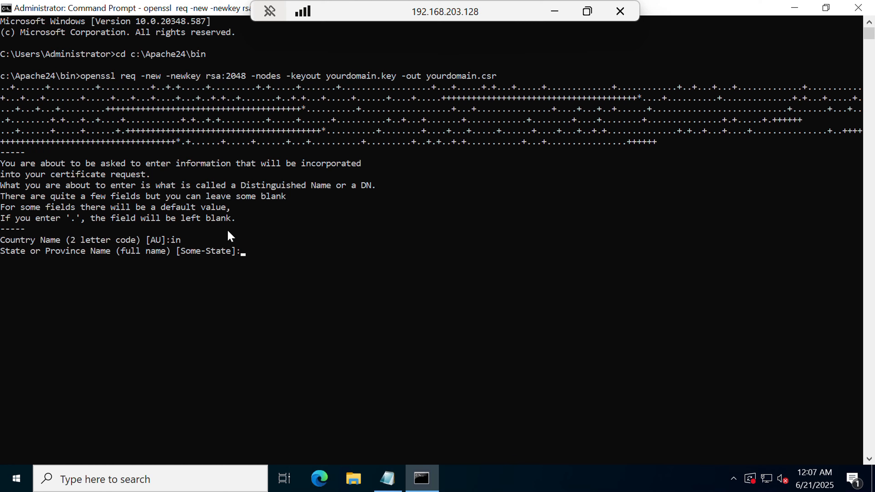
type("New delhi")
key("Return")
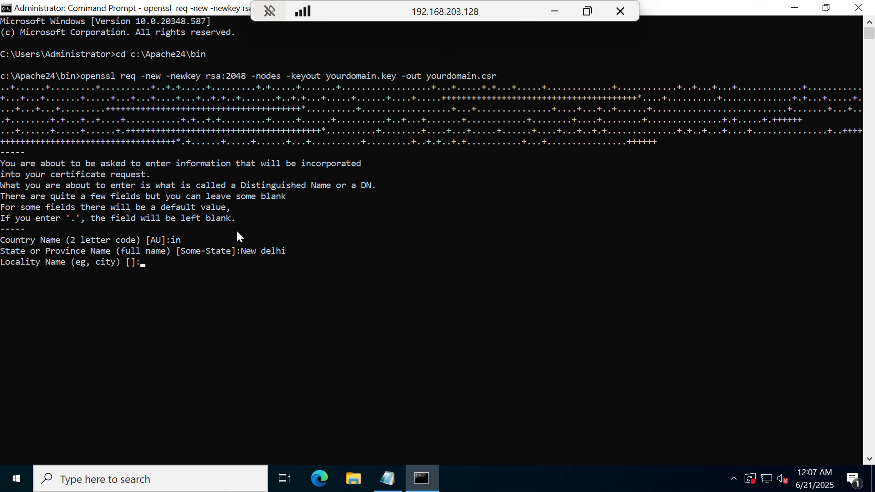
type("Delhi")
key("Return")
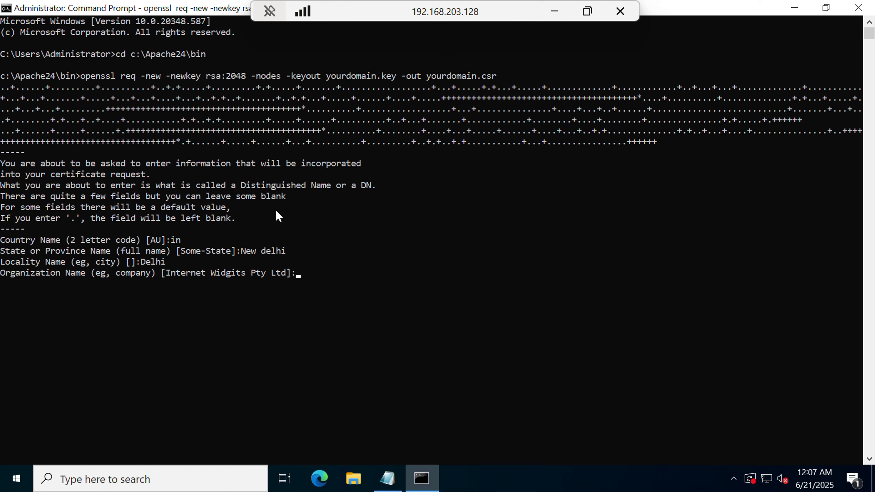
Set the request's organization to "NextGen Cyber", organizational unit to "IT" and common name to "NextGen Cyber".
type("NextGen Cyber")
key("Return")
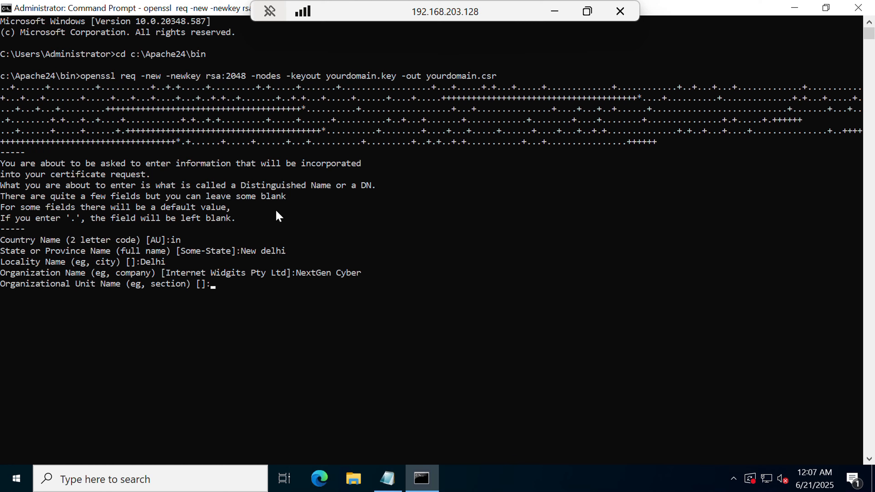
type("IT")
key("Return")
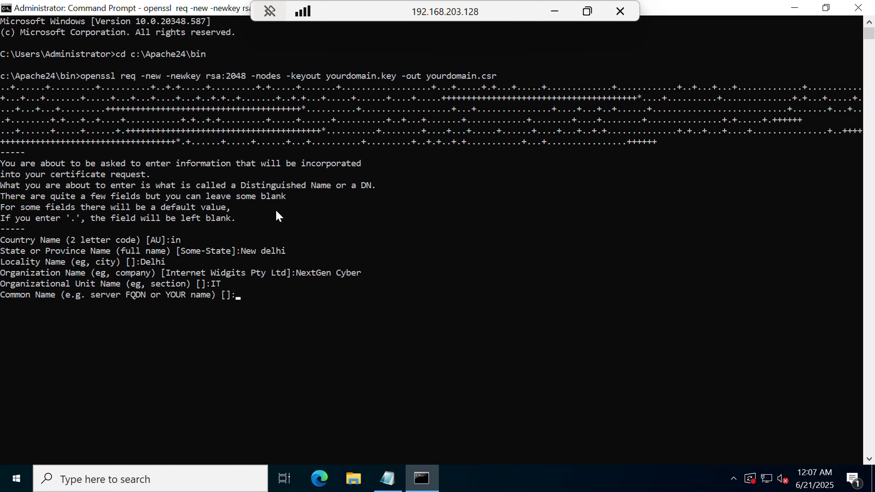
type("NextGen Cyber")
key("Return")
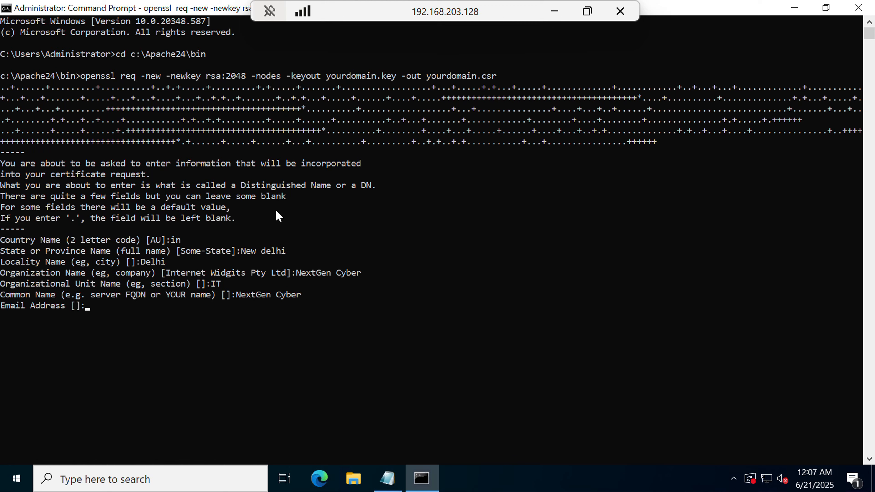
Leave the email address, challenge password and optional company name blank to finish the certificate request.
key("Return")
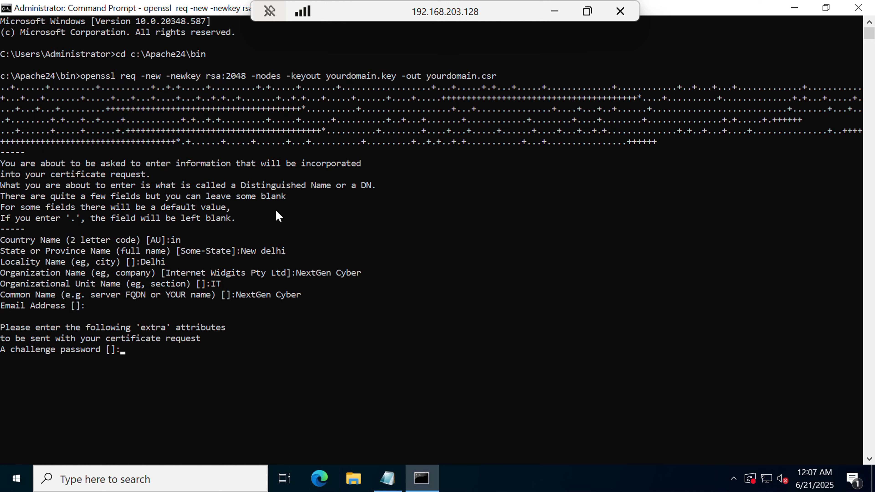
key("Return")
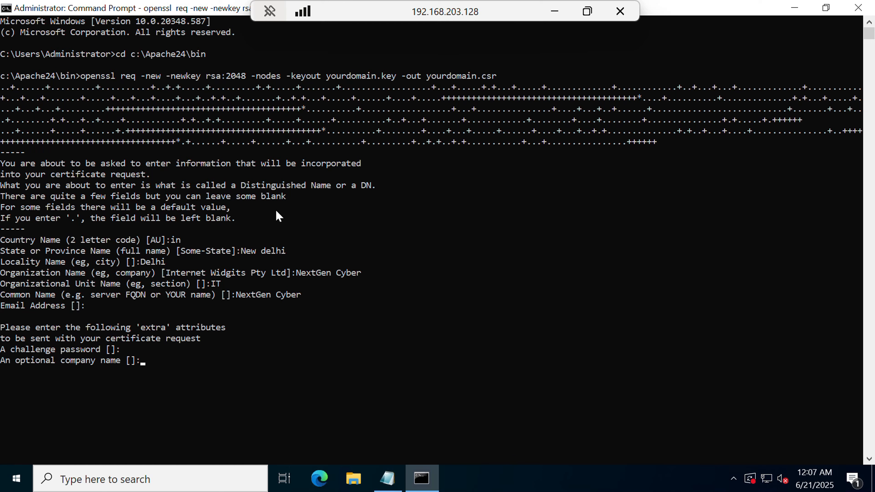
key("Return")
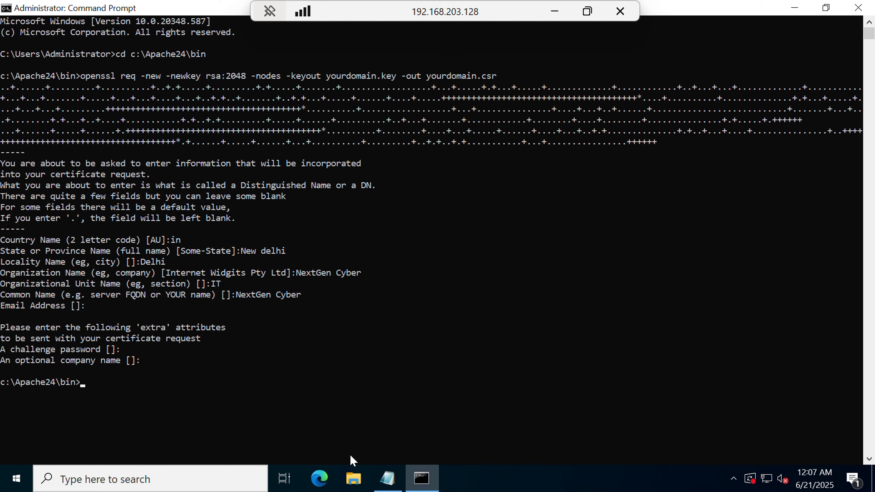
Switch to File Explorer and browse to C:\Apache24\bin to find the generated yourdomain.csr file.
left_click(355, 478)
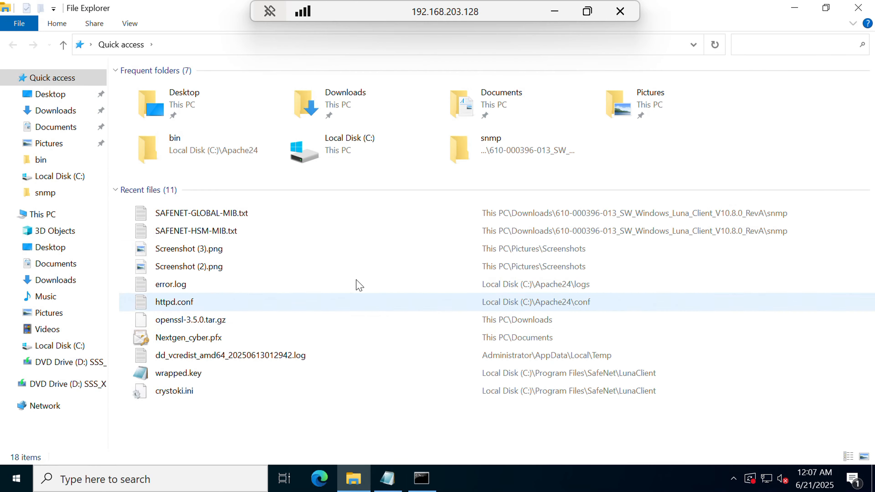
left_click(75, 348)
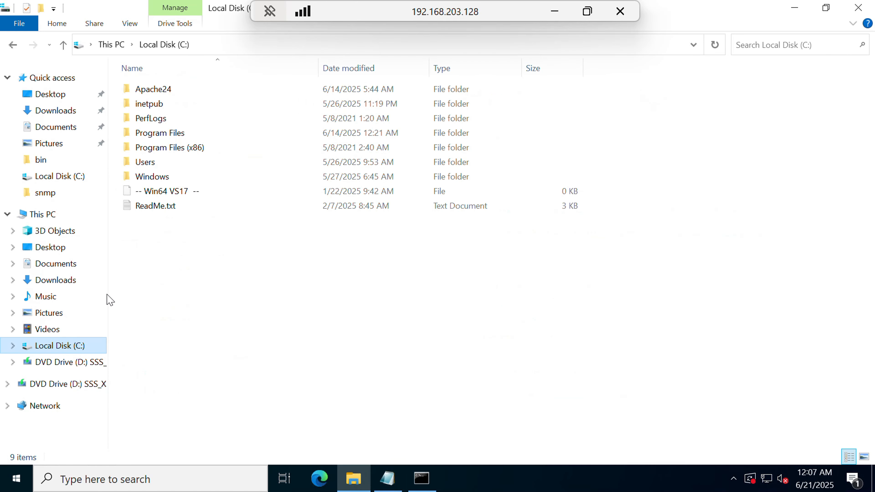
double_click(174, 89)
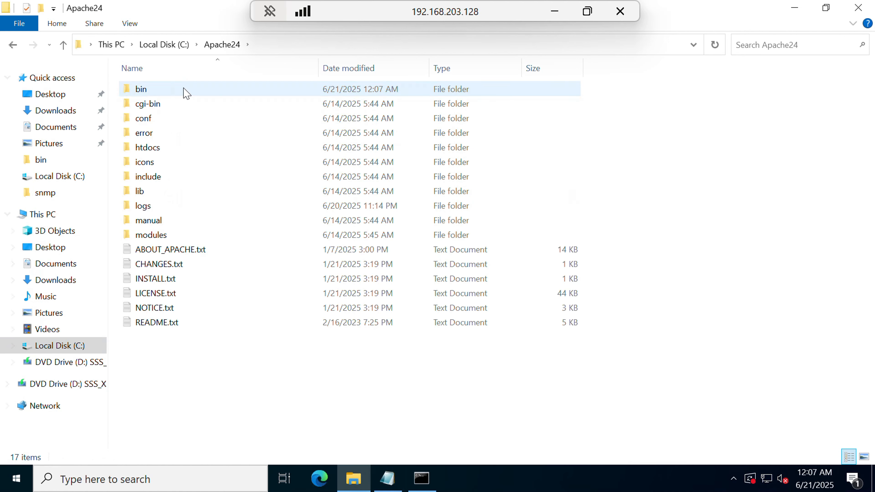
double_click(184, 90)
scroll(248, 242, "down", 4)
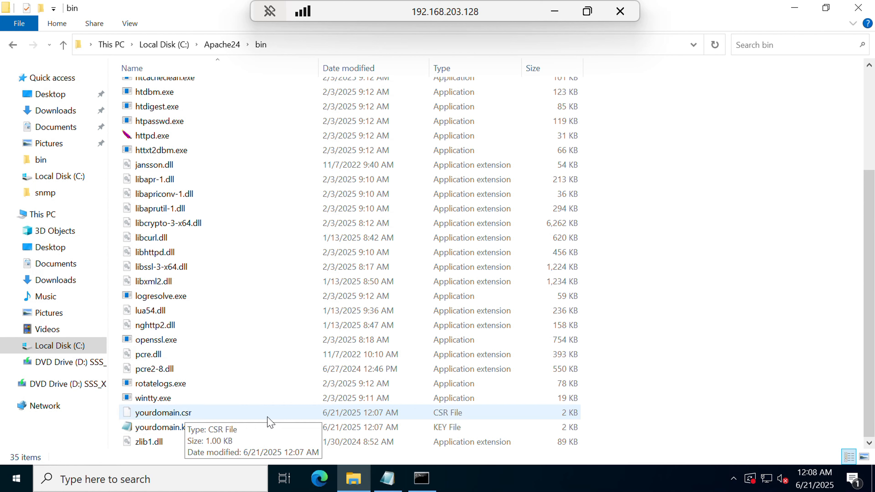
Open yourdomain.csr with Notepad and copy the entire certificate request text.
left_click(189, 415)
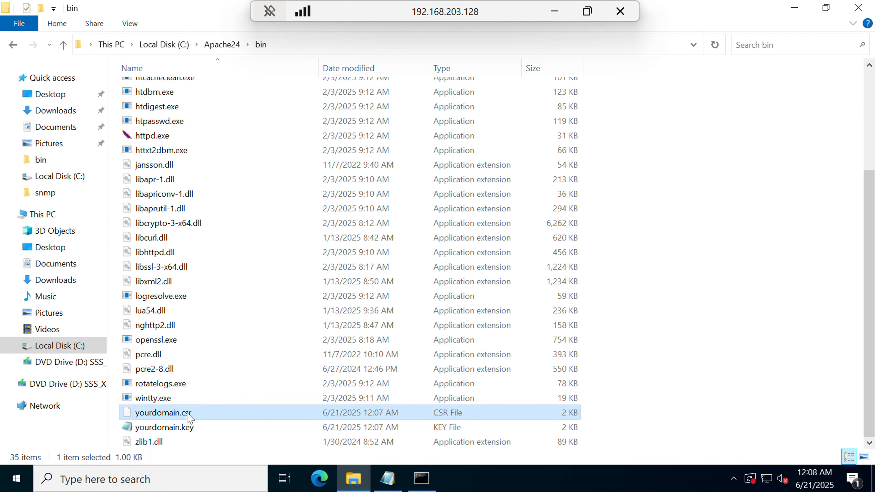
double_click(189, 416)
left_click(401, 176)
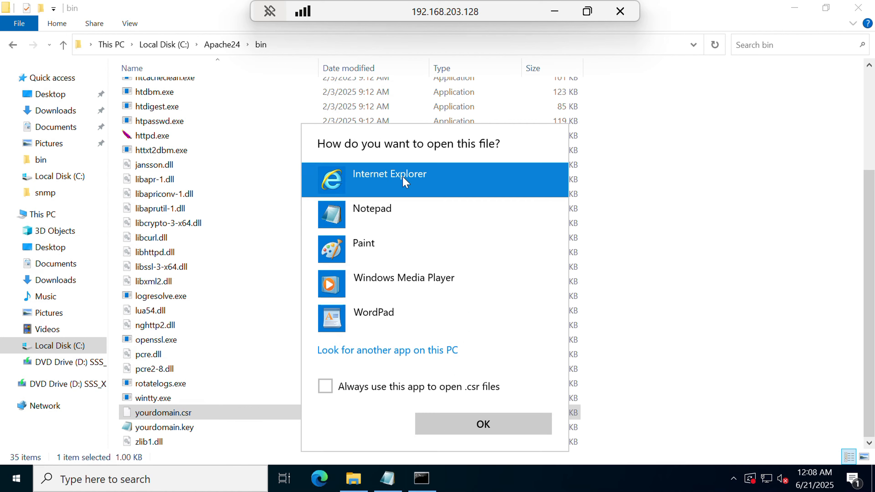
left_click(383, 230)
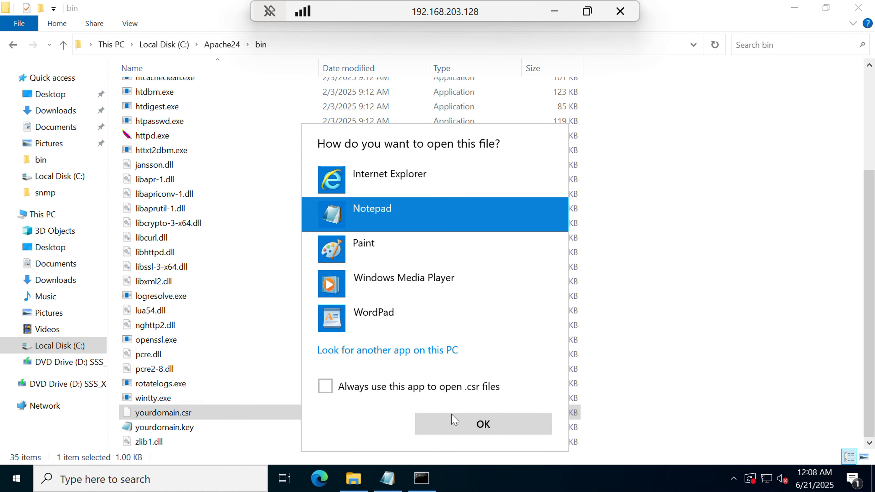
left_click(471, 424)
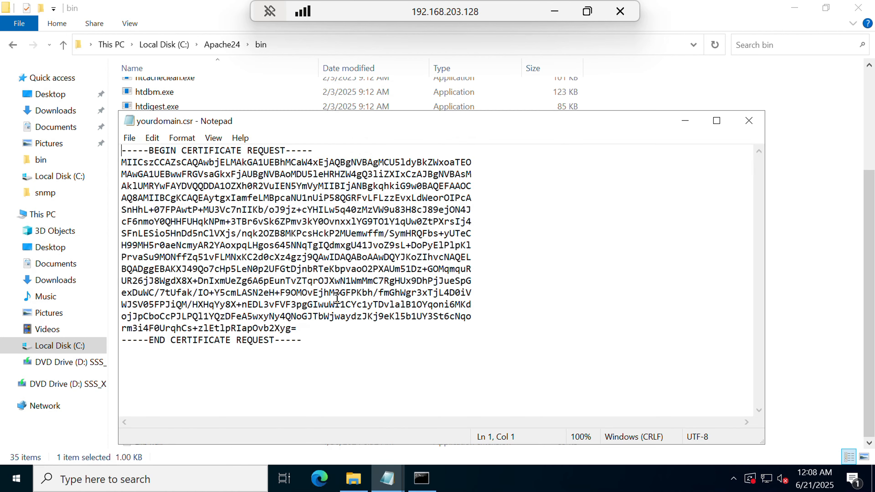
key("ctrl+a")
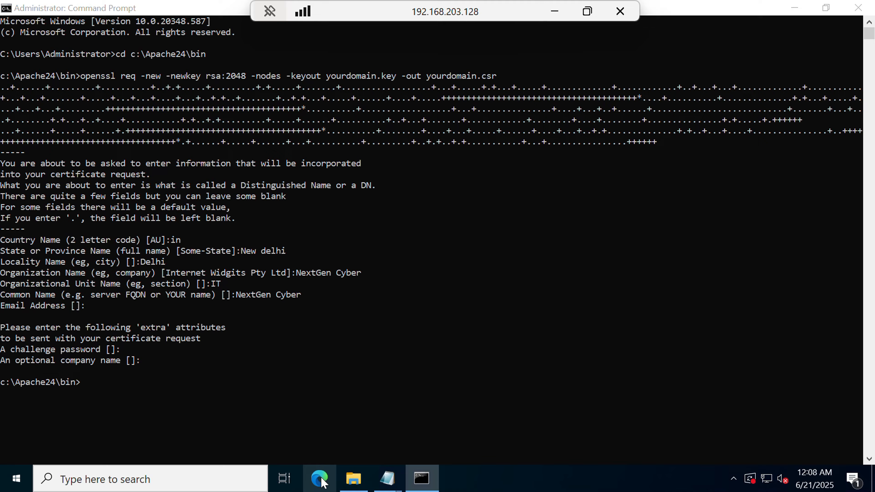
Switch to Microsoft Edge, search for "getacert" and open the getaCert website from the results.
left_click(322, 482)
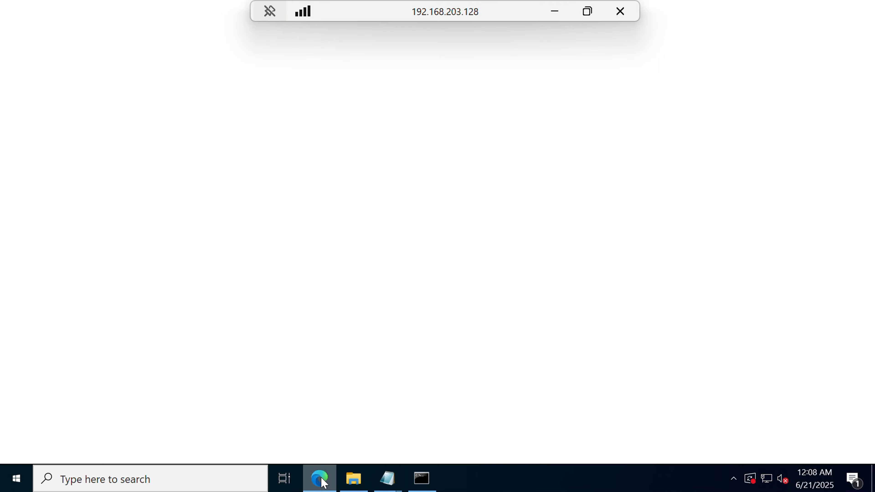
type("geta")
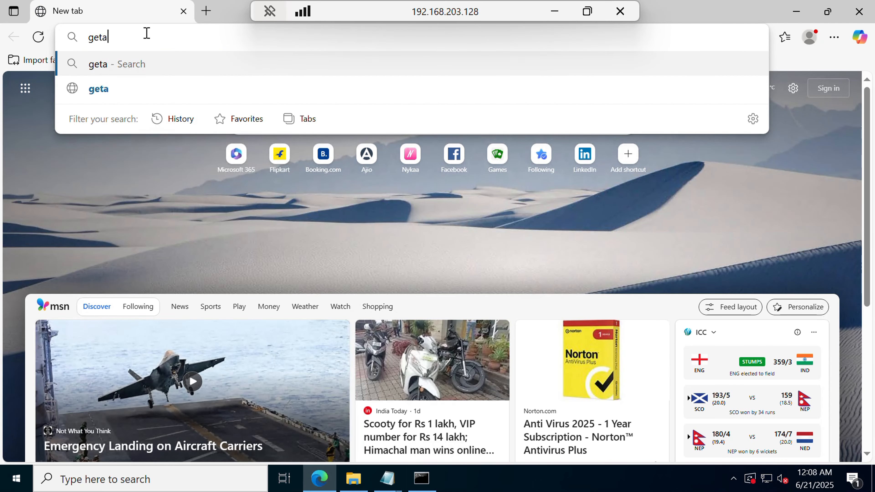
type("c")
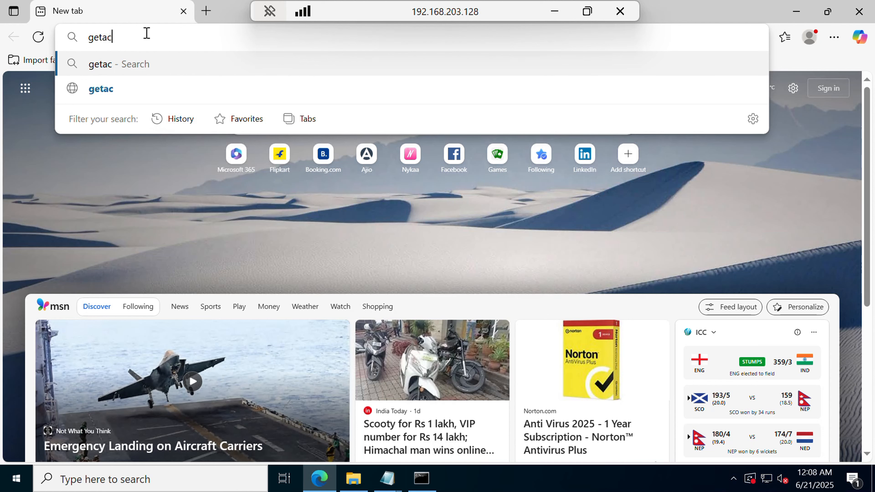
type("ert")
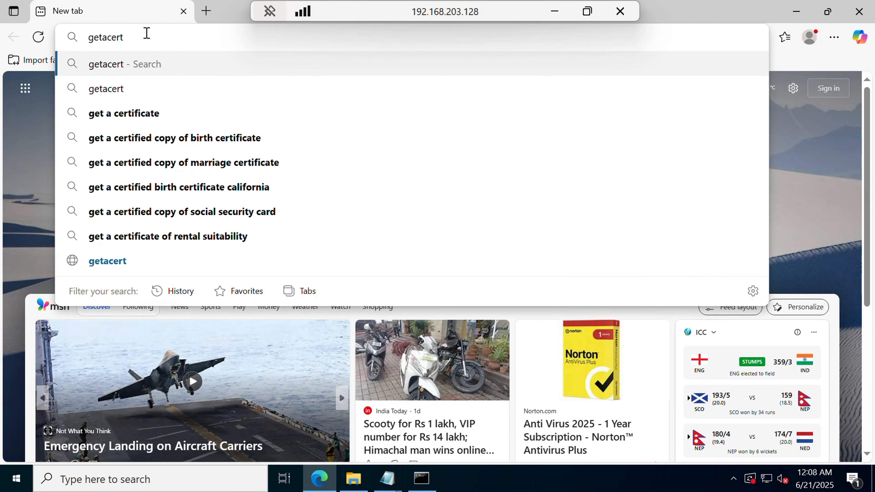
key("Return")
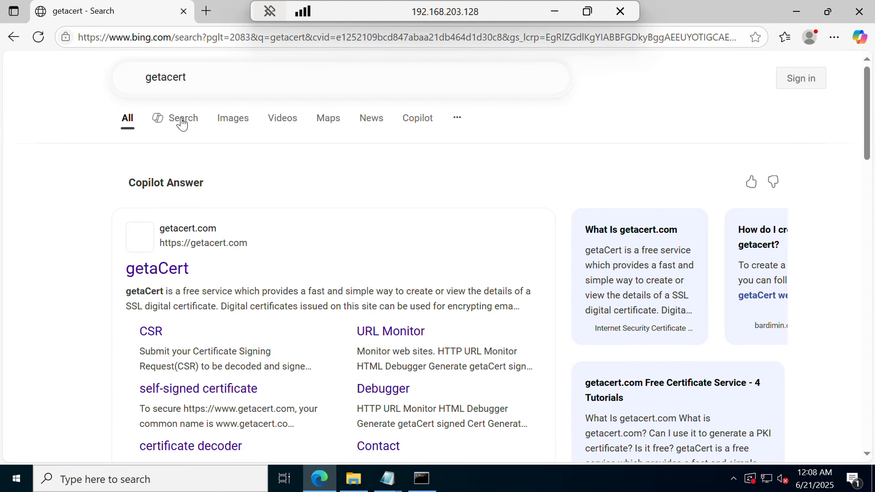
left_click(177, 278)
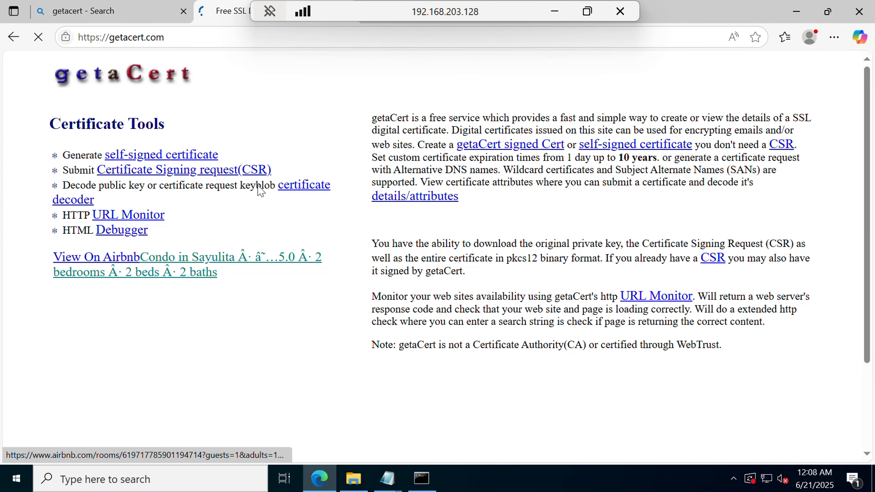
Paste the copied certificate request into getaCert's Certificate Signing Request page and submit it for signing.
left_click(205, 176)
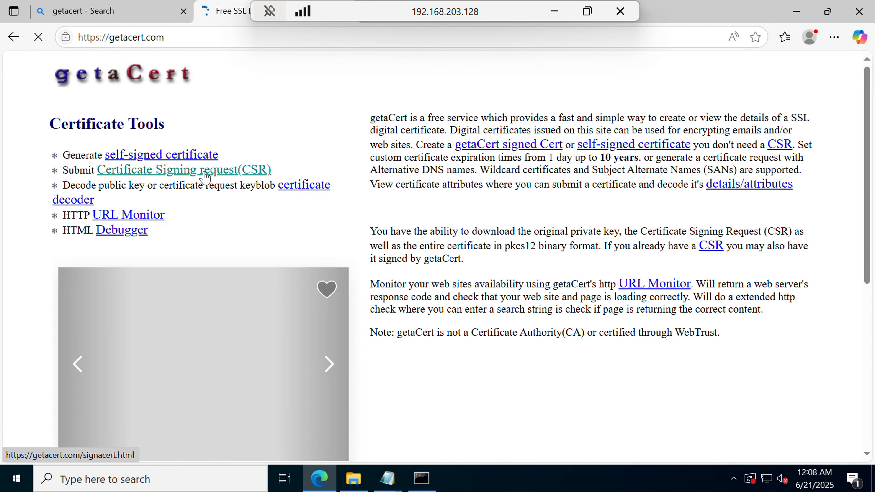
left_click(203, 192)
key("ctrl+v")
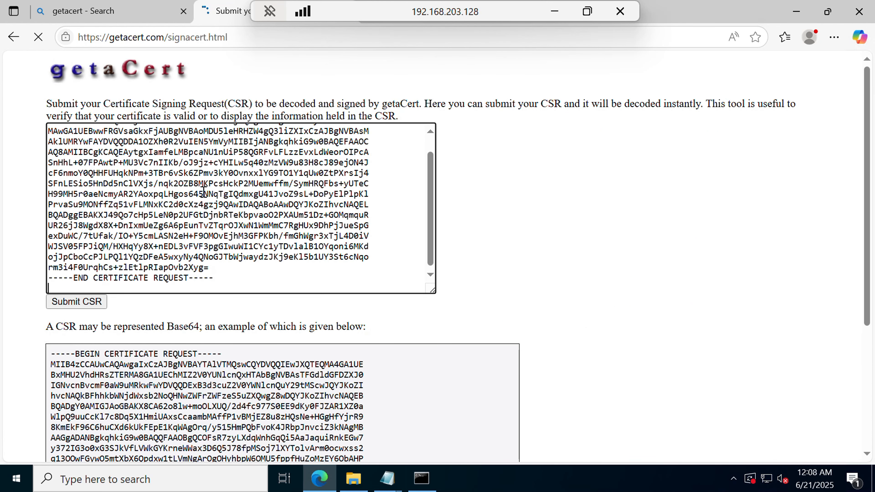
left_click(95, 303)
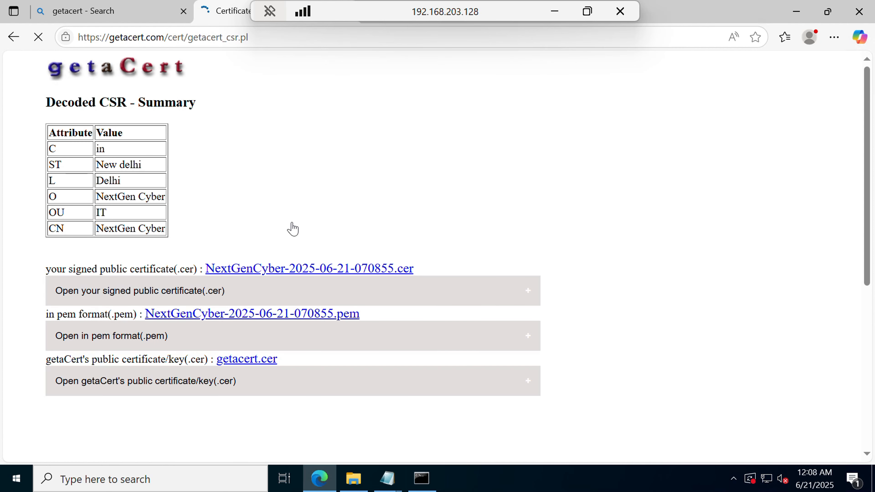
Download the signed public certificate (.cer) and getacert.cer, dismissing the ad and keeping both files despite the download warnings.
left_click(298, 272)
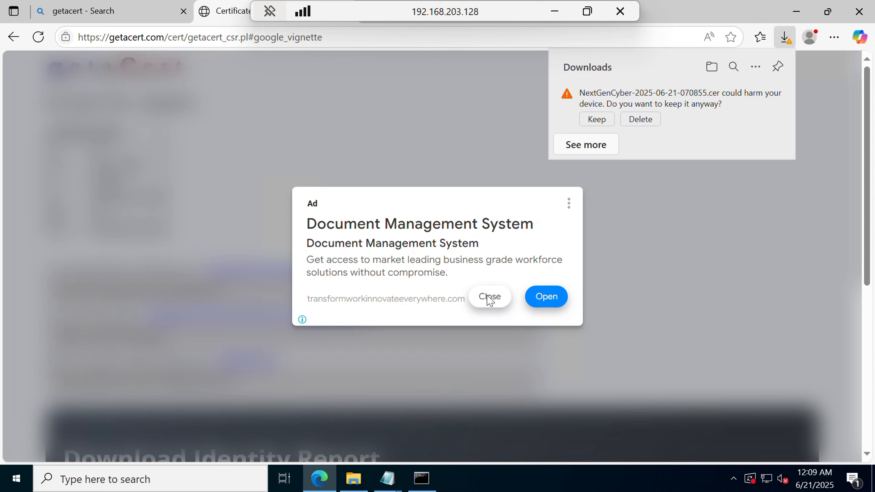
left_click(486, 297)
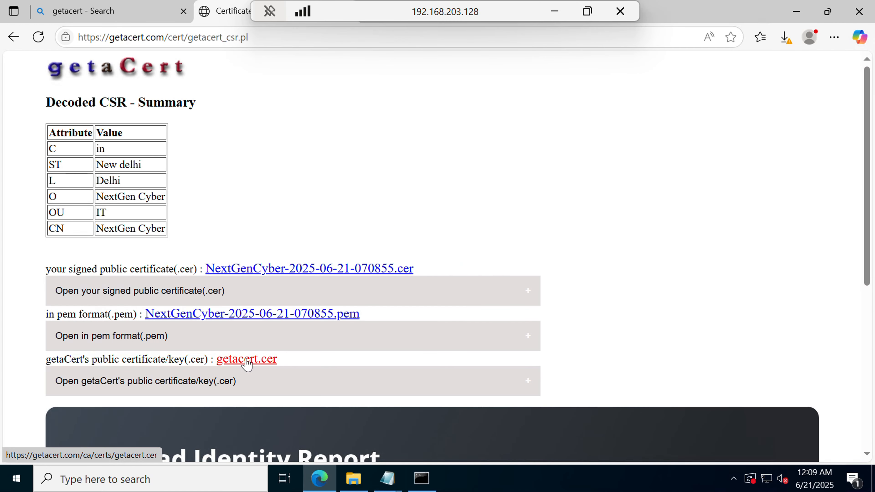
left_click(247, 360)
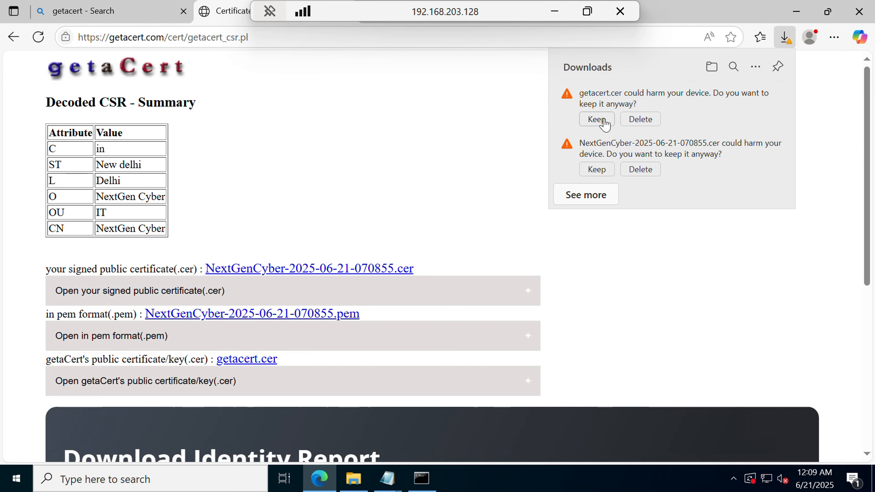
left_click(603, 122)
left_click(598, 159)
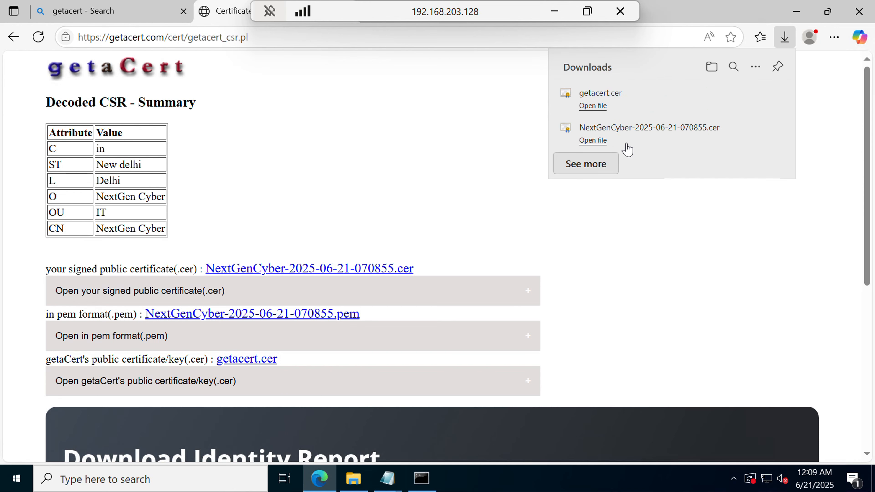
Copy NextGenCyber-2025-06-21-070855.cer and getacert.cer from the Downloads folder into C:\Apache24\conf.
left_click(755, 94)
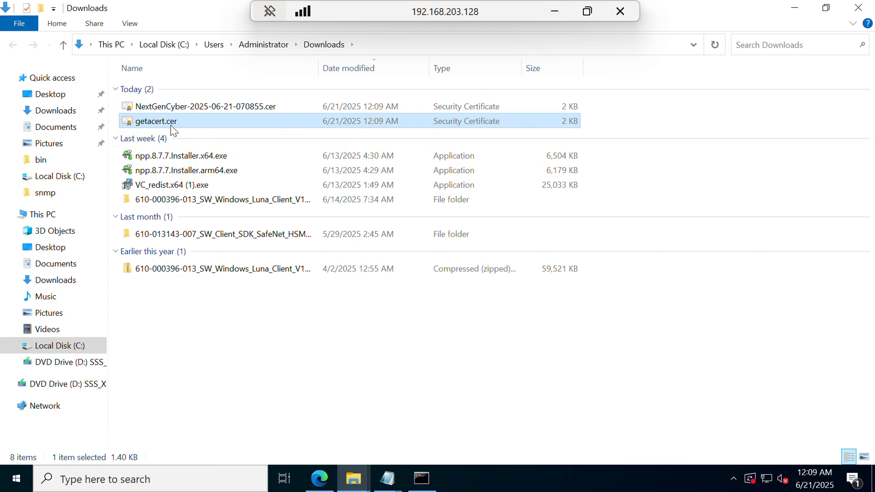
left_click(138, 106, "ctrl")
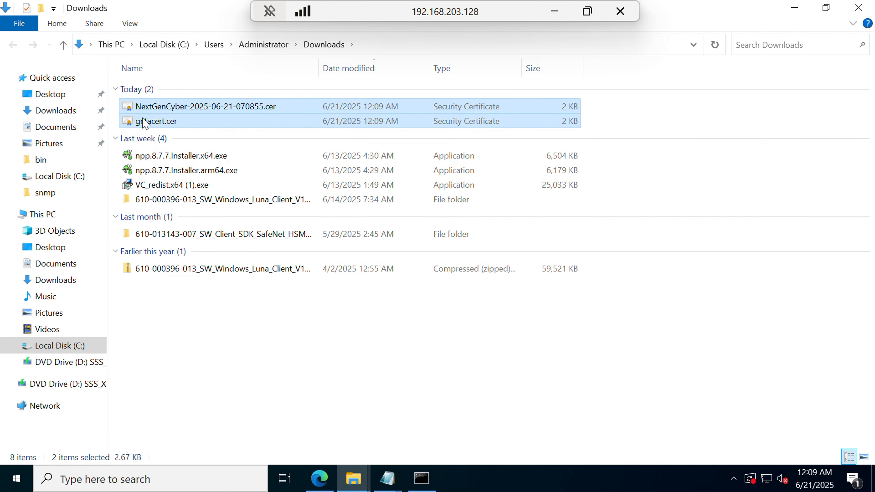
left_click(70, 346)
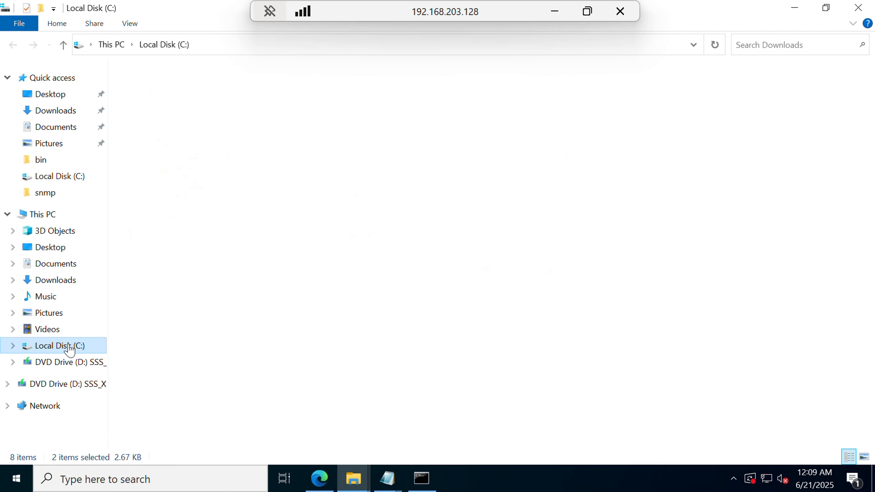
left_click(190, 93)
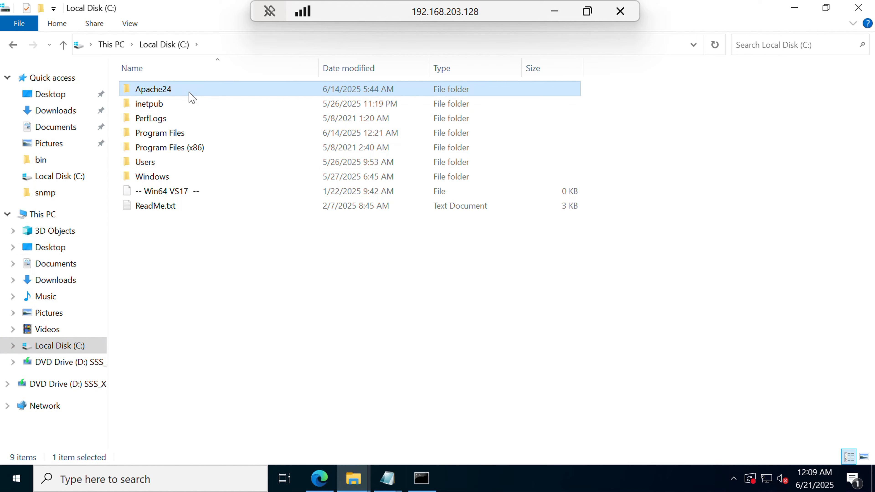
double_click(189, 90)
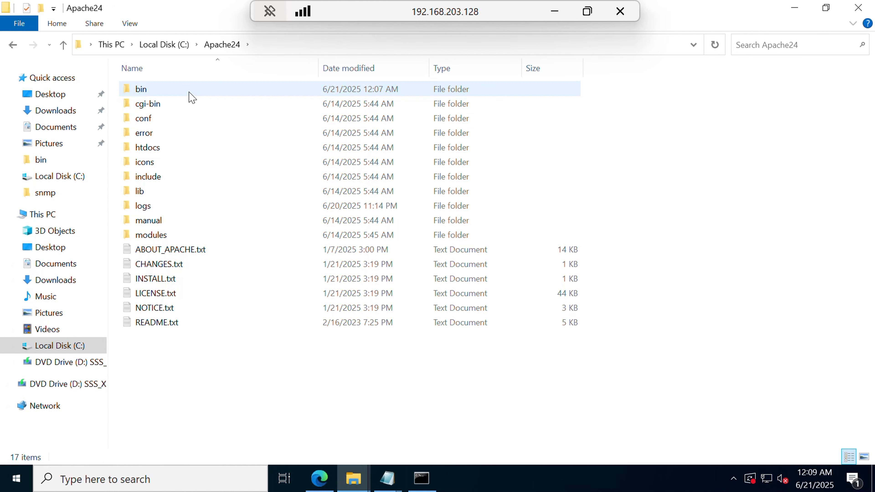
double_click(176, 119)
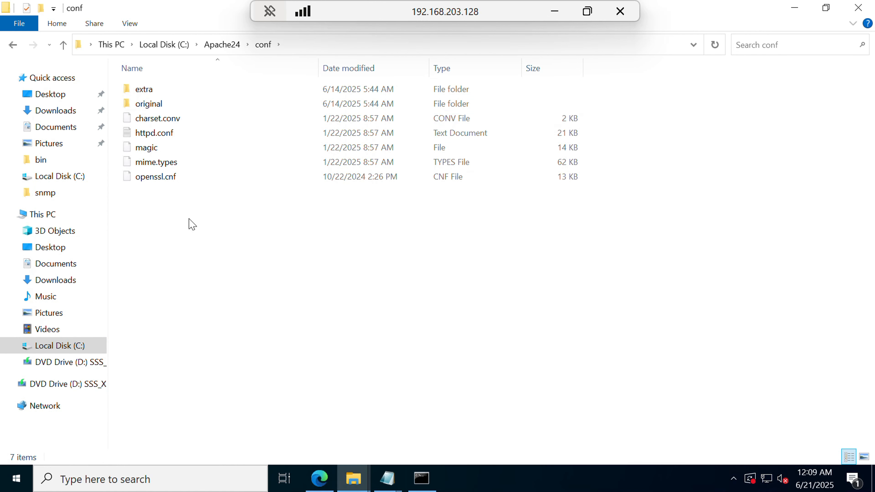
key("ctrl+v")
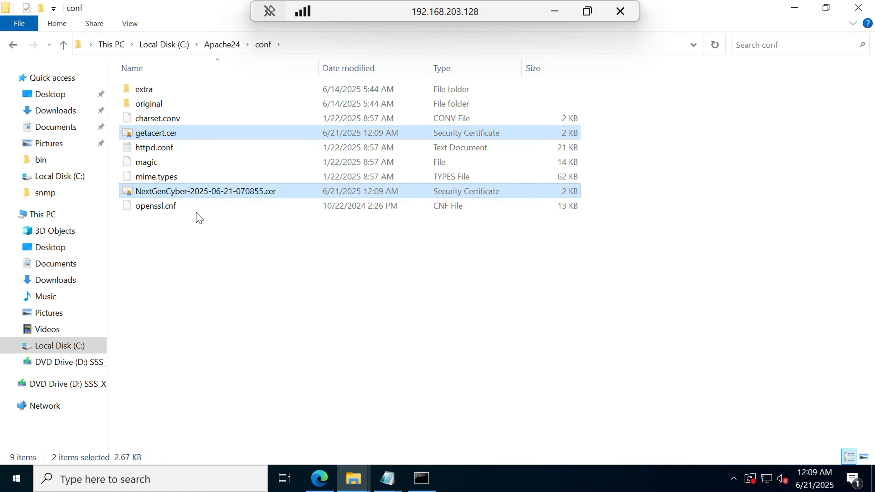
Rename the signed certificate in the conf folder to NextGenCyber.cer.
left_click(207, 191)
left_click(207, 190)
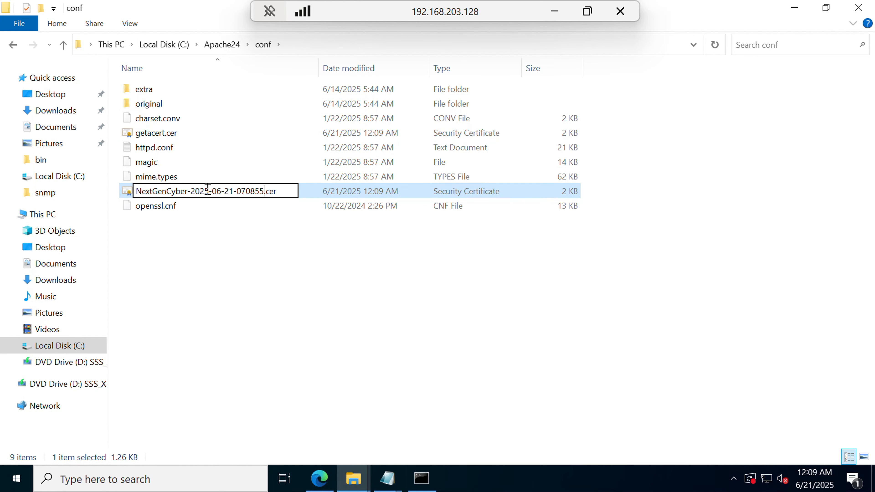
key("BackSpace")
key("BackSpace")
key("BackSpace")
key("BackSpace")
key("BackSpace")
key("BackSpace")
key("BackSpace")
key("BackSpace")
key("BackSpace")
key("BackSpace")
key("BackSpace")
key("BackSpace")
key("BackSpace")
key("BackSpace")
key("BackSpace")
key("BackSpace")
key("BackSpace")
key("BackSpace")
key("BackSpace")
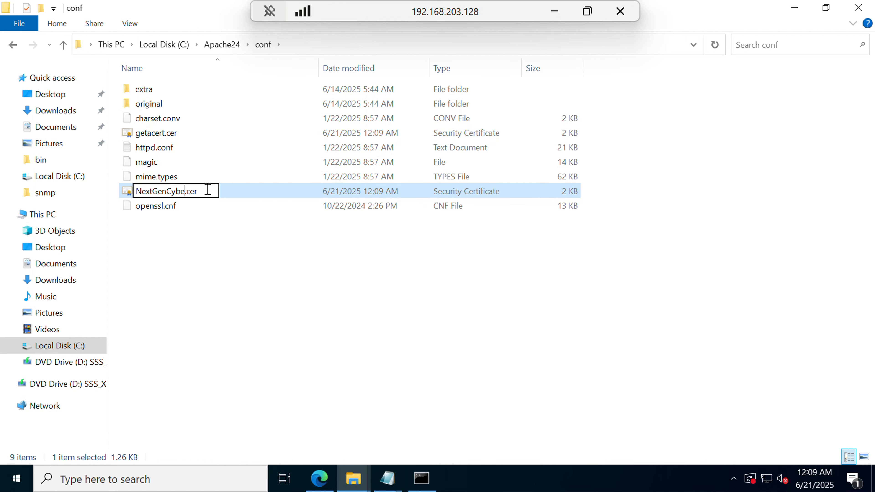
type("r")
key("Return")
left_click(232, 252)
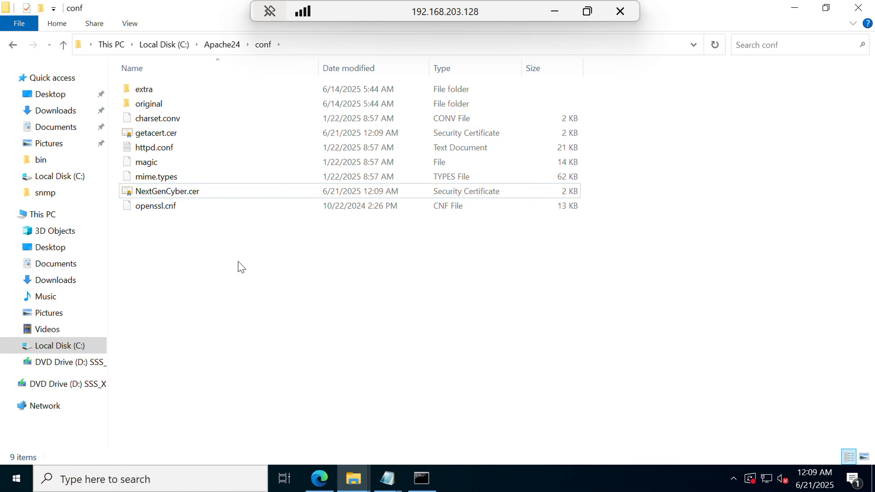
Go back to the Apache24 folder and open its bin subfolder.
left_click(225, 47)
left_click(207, 94)
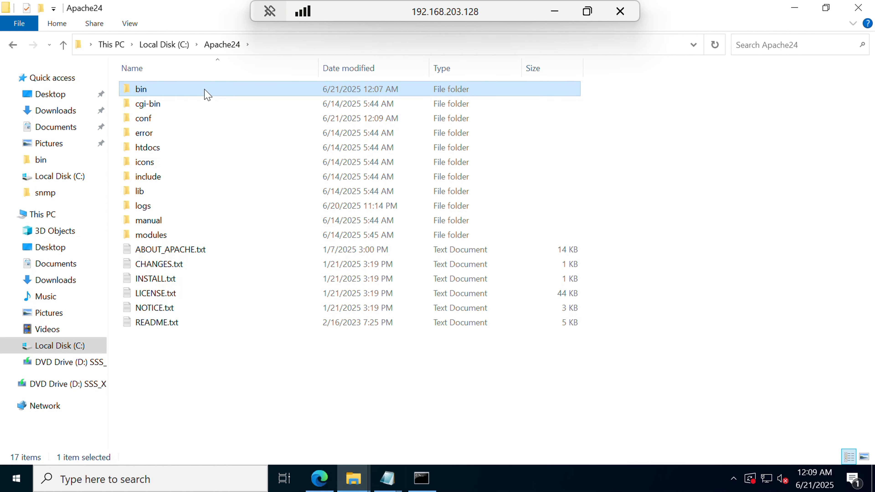
double_click(207, 93)
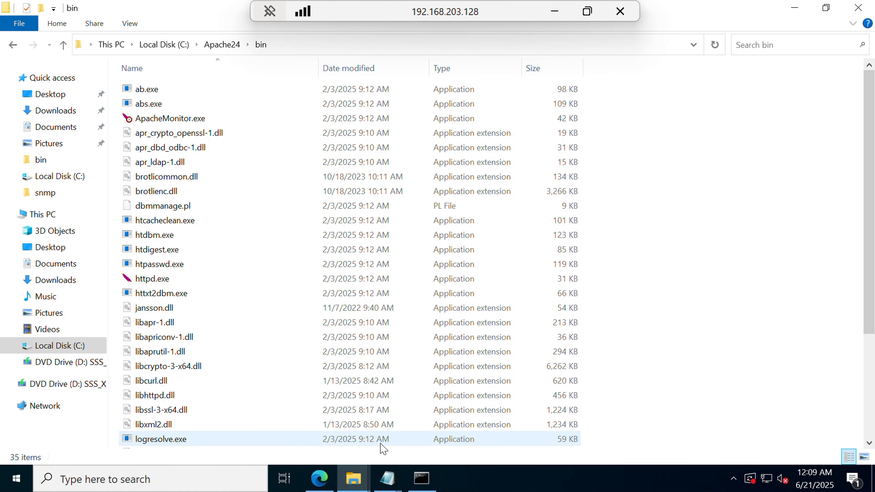
Switch to the untitled Notepad notes and copy the command "openssl rsa -in file.pem -out server.key -traditional".
left_click(422, 479)
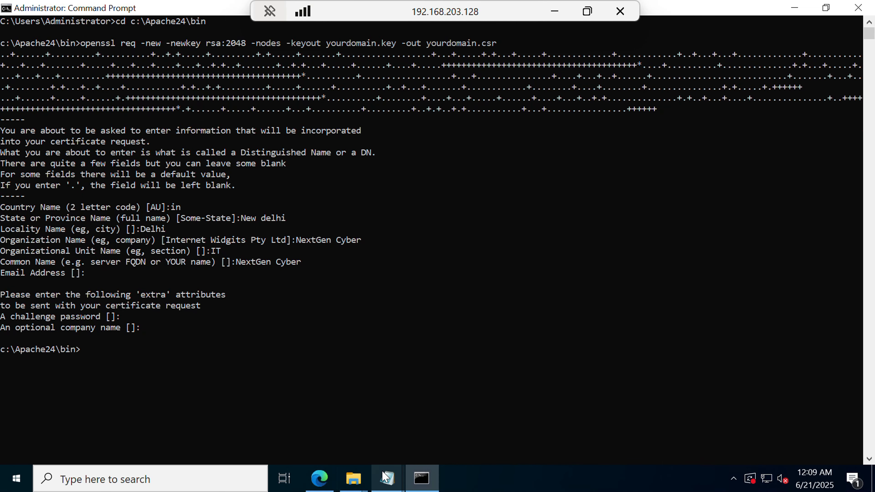
mouse_move(385, 477)
left_click(350, 441)
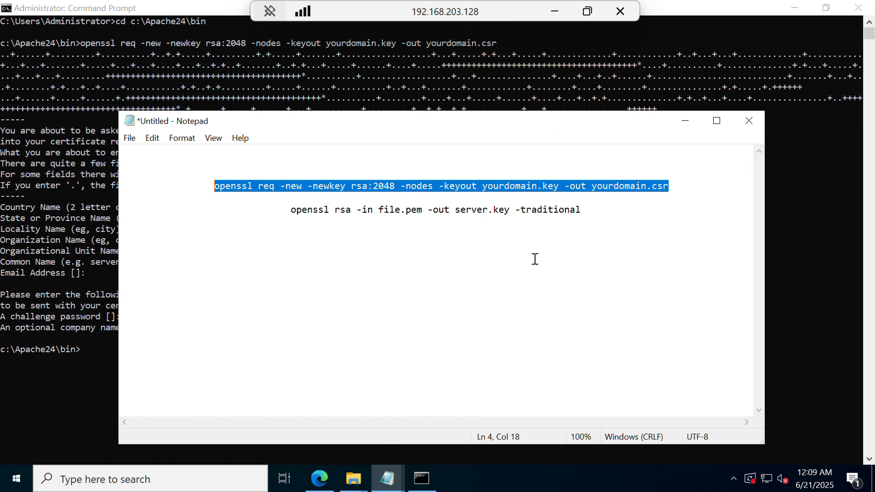
left_click(585, 209)
left_click_drag(377, 212, 292, 212)
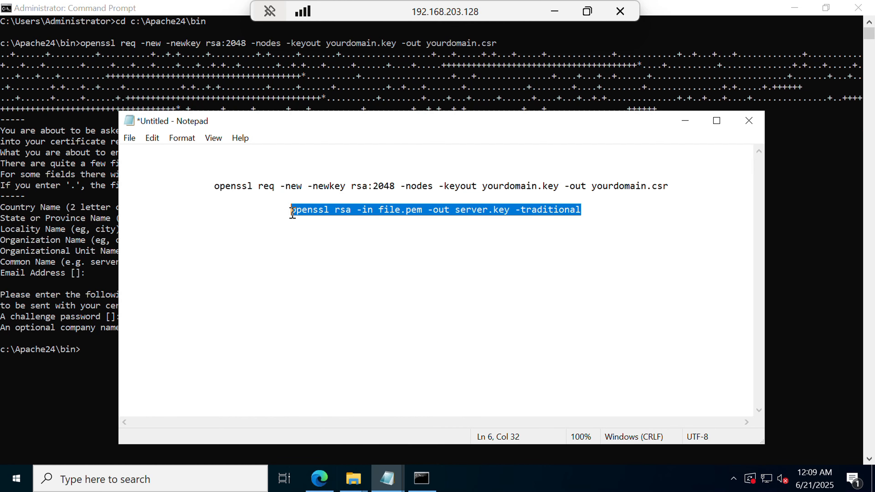
key("ctrl+c")
In Command Prompt, paste the copied command, replace file.pem with yourdomain.key, and run "openssl rsa -in yourdomain.key -out server.key -traditional".
left_click(421, 478)
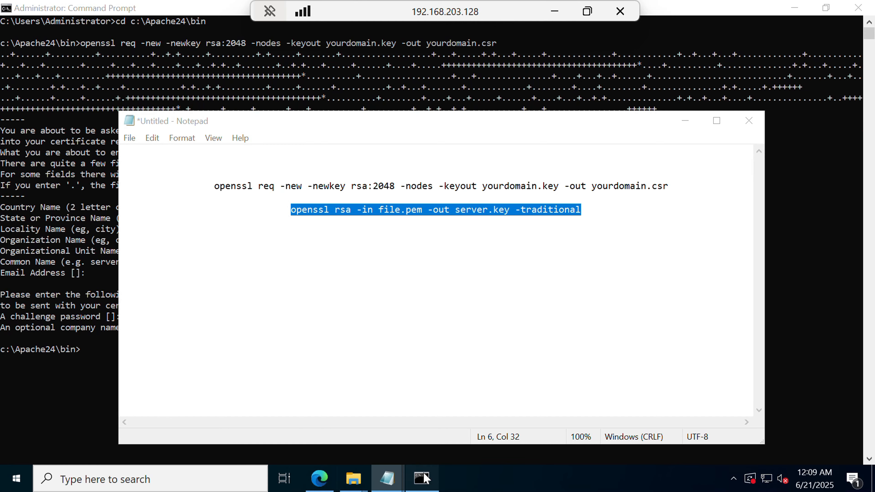
right_click(345, 343)
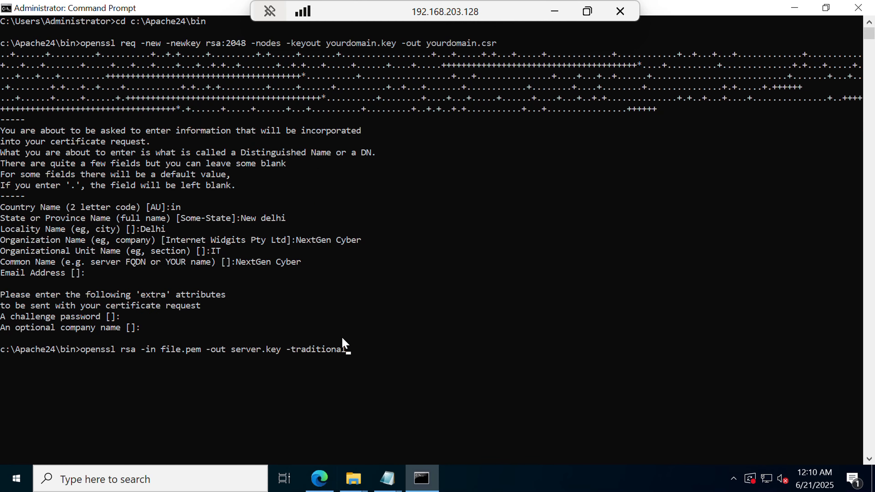
key("Left")
key("Left")
key("Left")
key("Left")
key("Left")
key("Left")
key("Left")
key("Left")
key("Left")
key("Left")
key("Left")
key("Left")
key("Left")
key("Left")
key("Left")
key("Left")
key("Left")
key("Left")
key("Left")
key("Left")
key("Left")
key("Left")
key("Left")
key("Left")
key("Left")
key("BackSpace")
key("BackSpace")
key("BackSpace")
key("BackSpace")
key("BackSpace")
key("BackSpace")
key("BackSpace")
key("BackSpace")
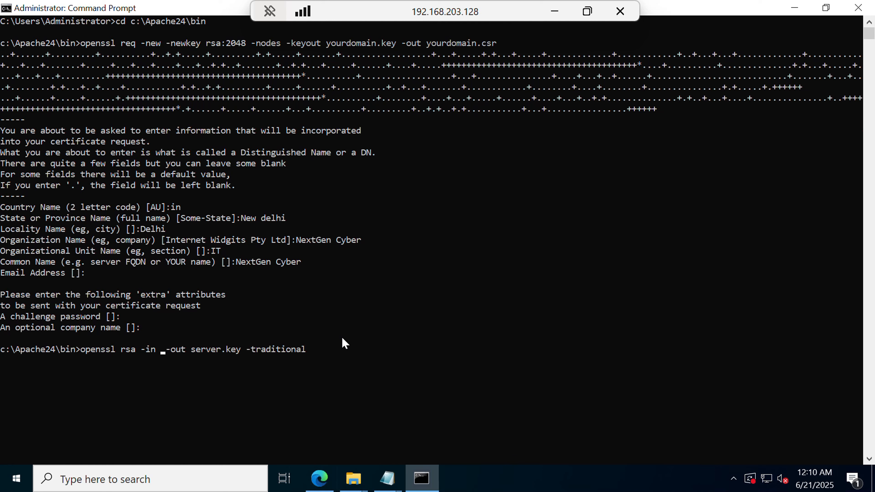
type("yourdomain.key")
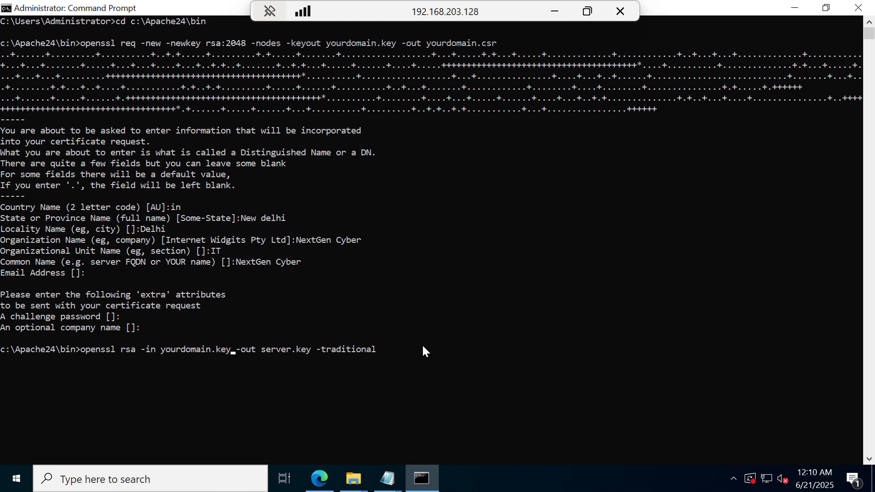
key("Return")
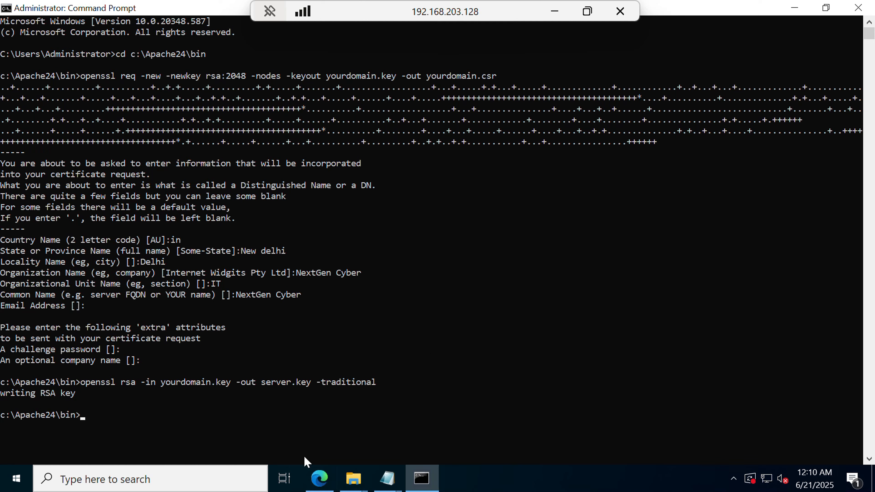
Switch to File Explorer's bin folder, open server.key in Notepad to check the key's contents, and close it.
left_click(353, 477)
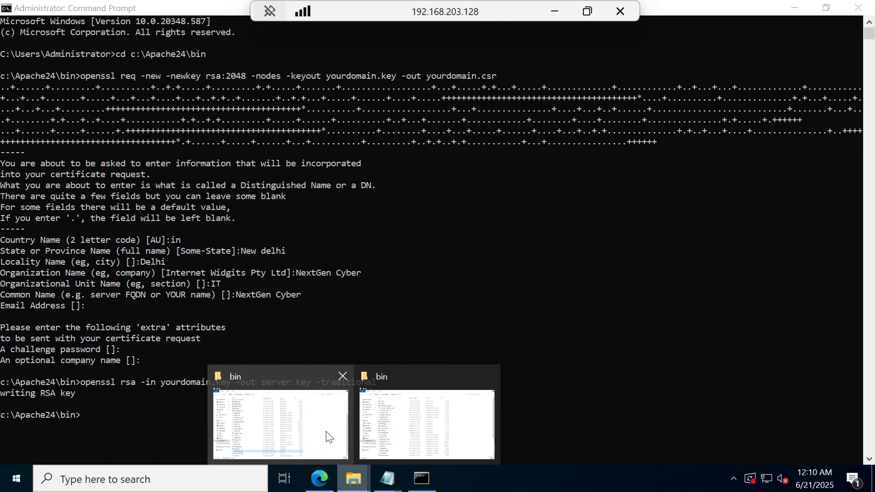
left_click(329, 437)
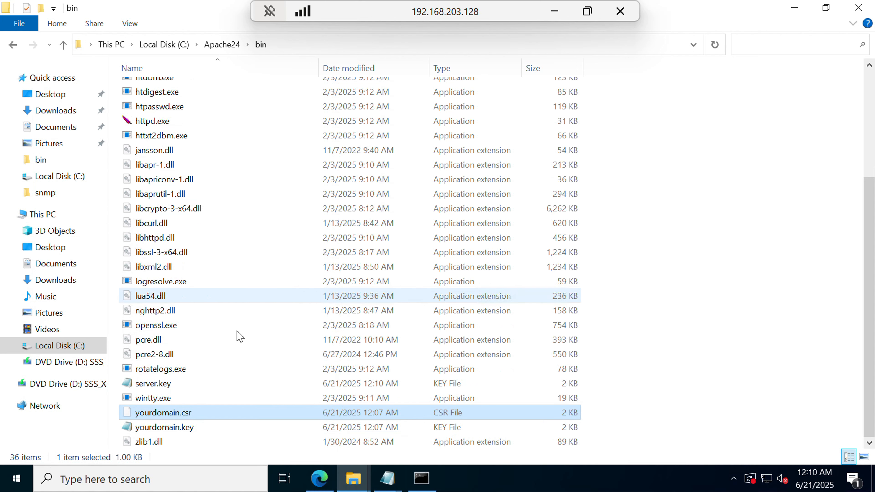
left_click(168, 386)
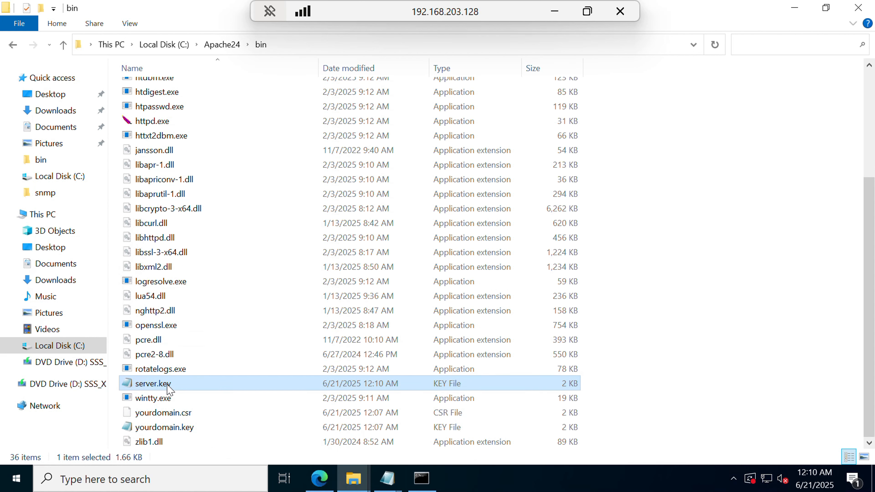
double_click(168, 386)
scroll(258, 268, "down", 2)
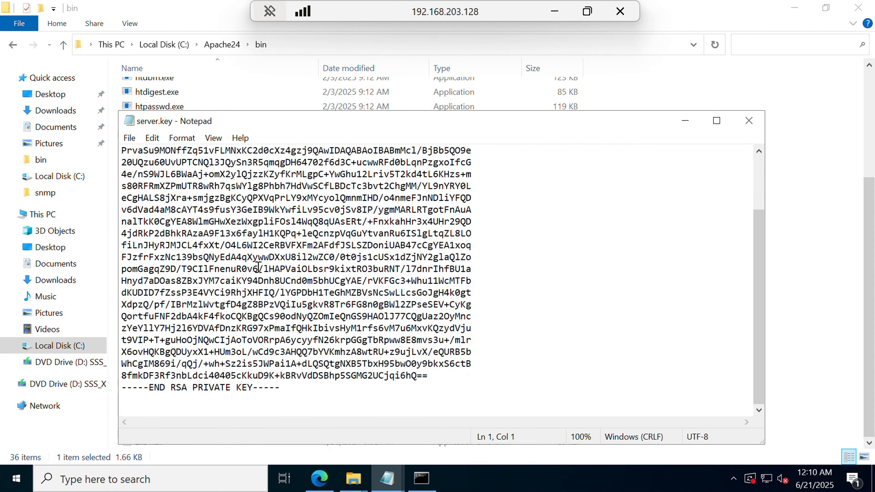
scroll(258, 268, "up", 2)
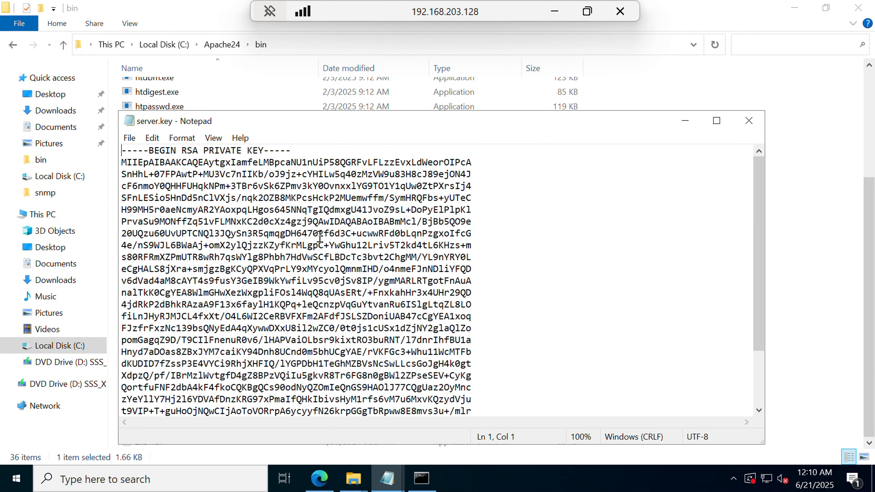
left_click(746, 122)
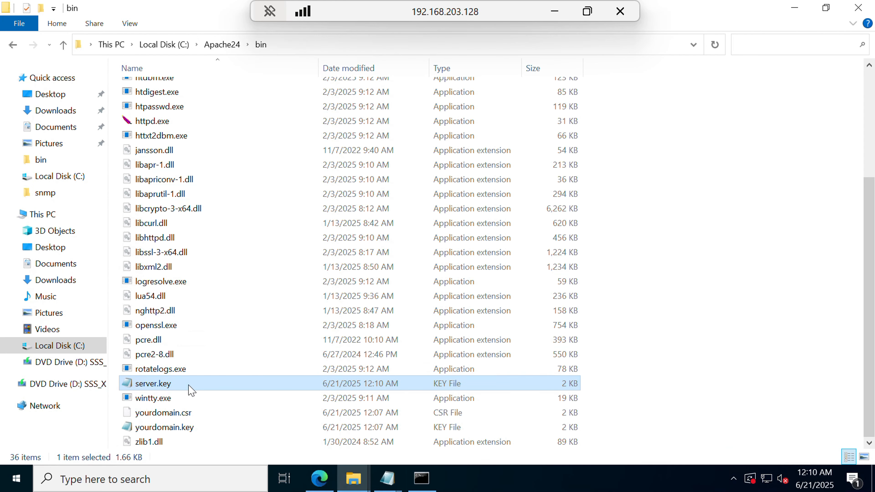
Copy server.key from the bin folder into C:\Apache24\conf.
left_click(217, 391)
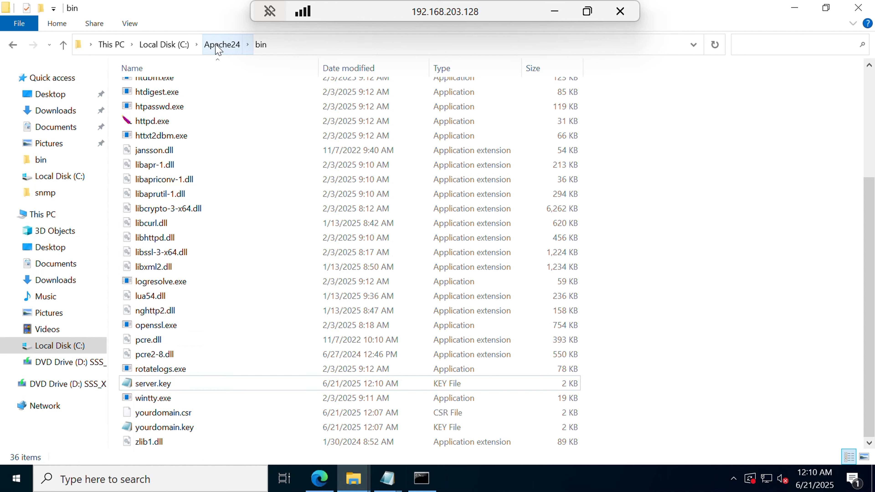
left_click(222, 44)
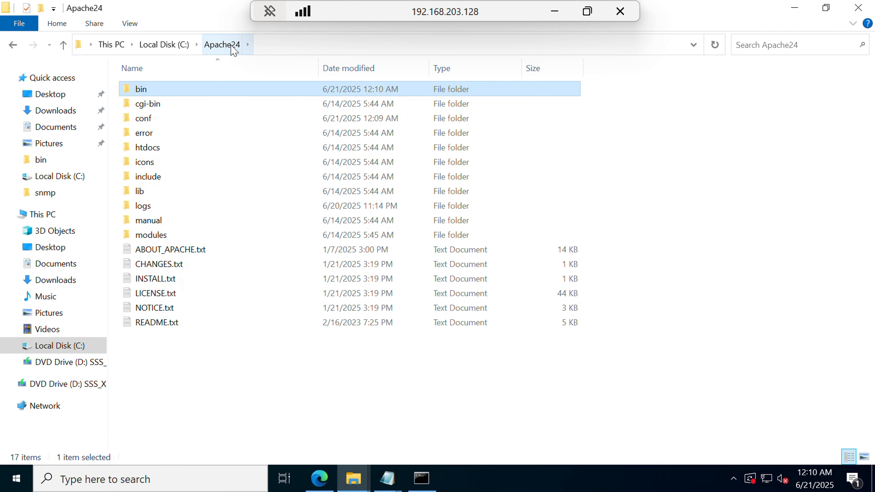
double_click(177, 123)
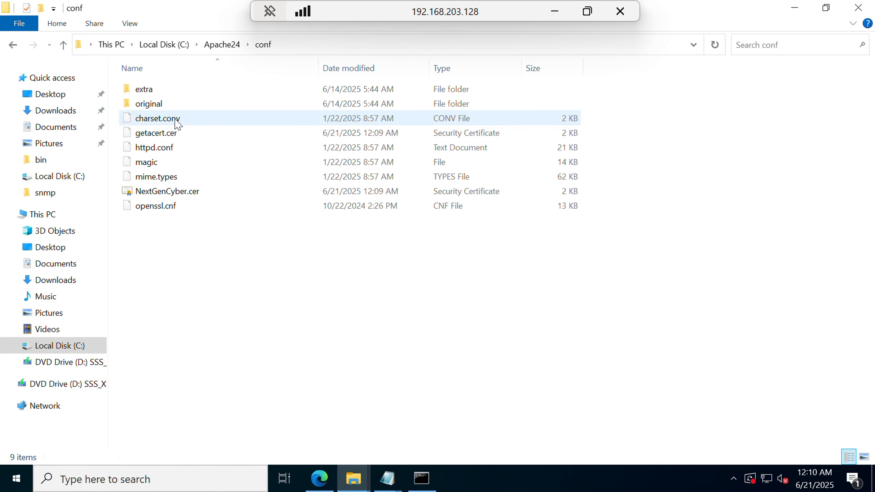
key("ctrl+v")
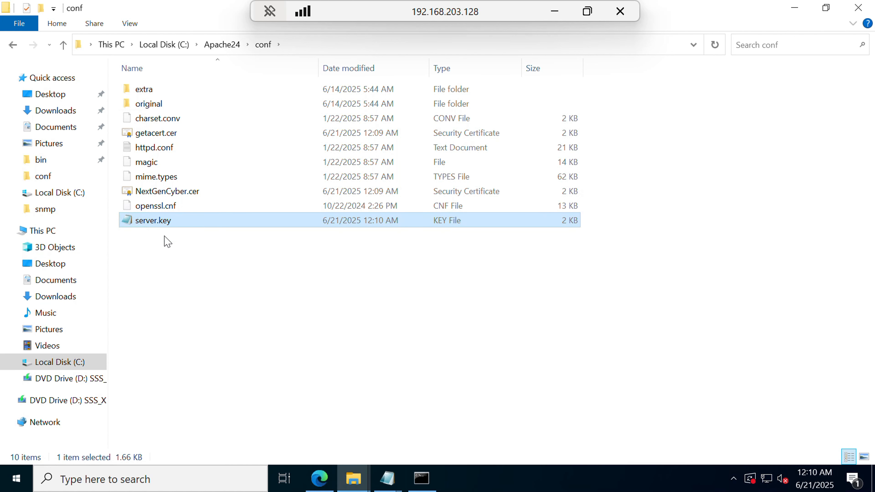
left_click(175, 274)
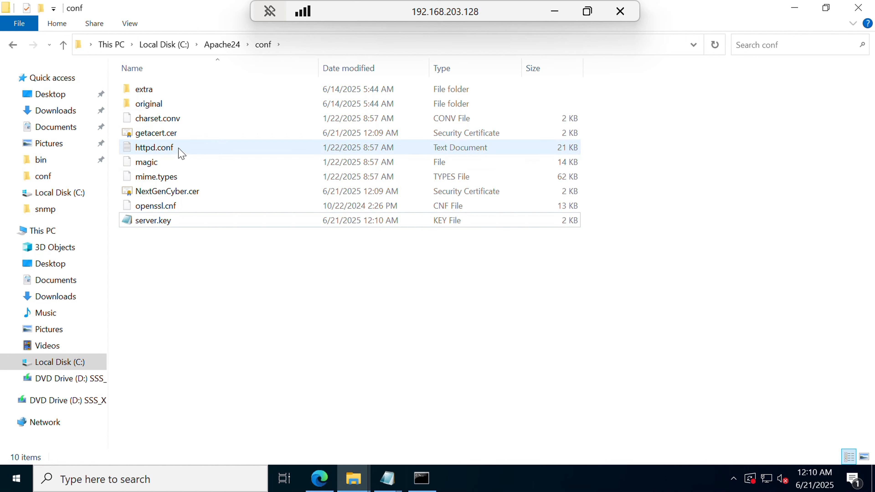
Open httpd.conf from the conf folder and uncomment the LoadModule ssl_module modules/mod_ssl.so line.
double_click(154, 147)
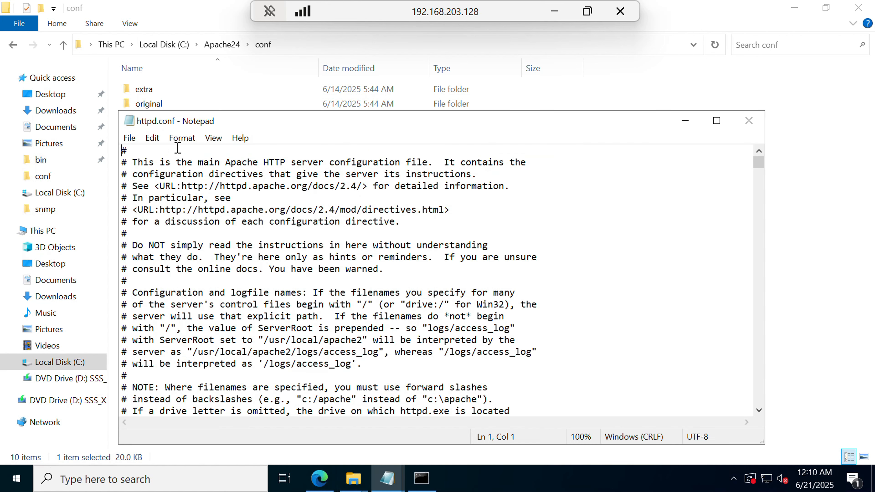
left_click(717, 120)
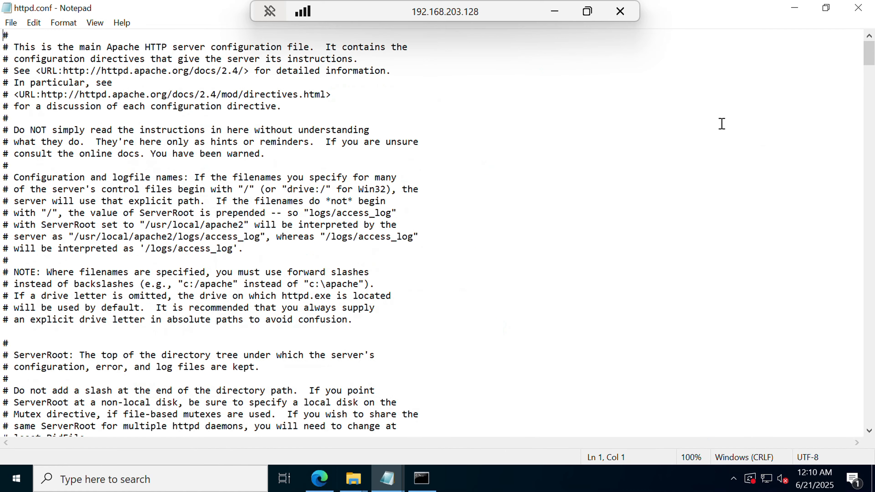
scroll(365, 229, "down", 1)
scroll(365, 229, "down", 19)
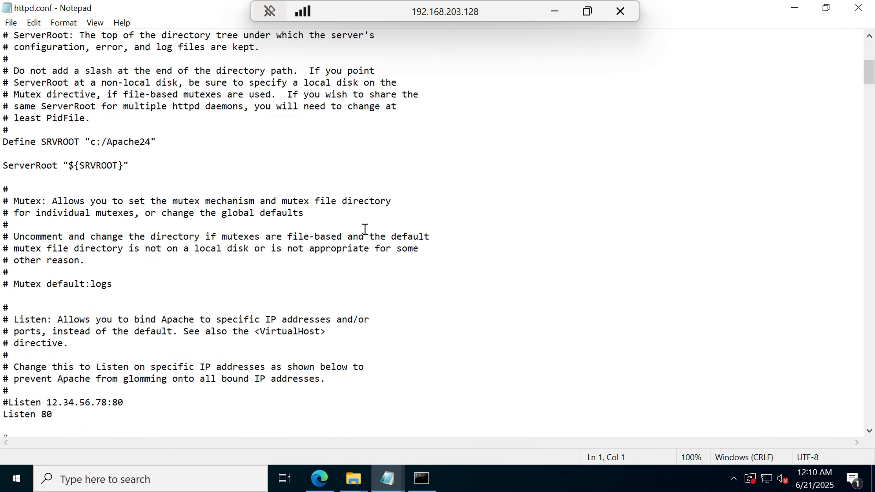
scroll(365, 229, "down", 19)
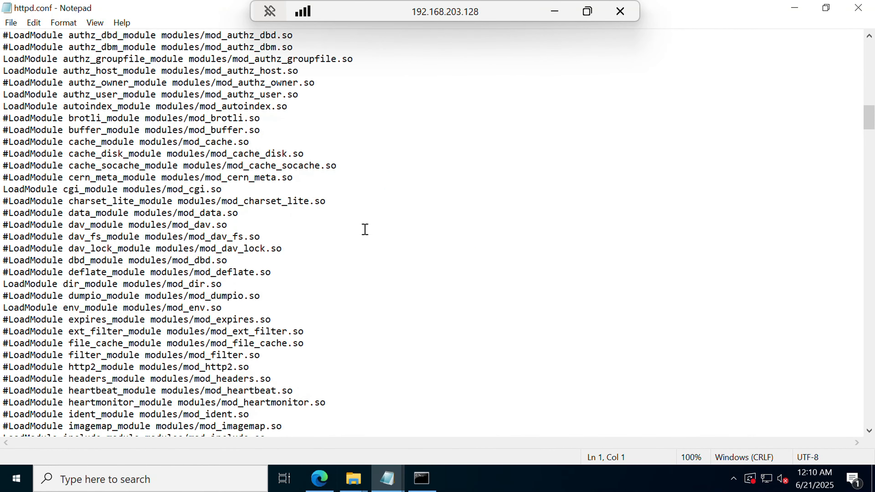
scroll(364, 229, "down", 12)
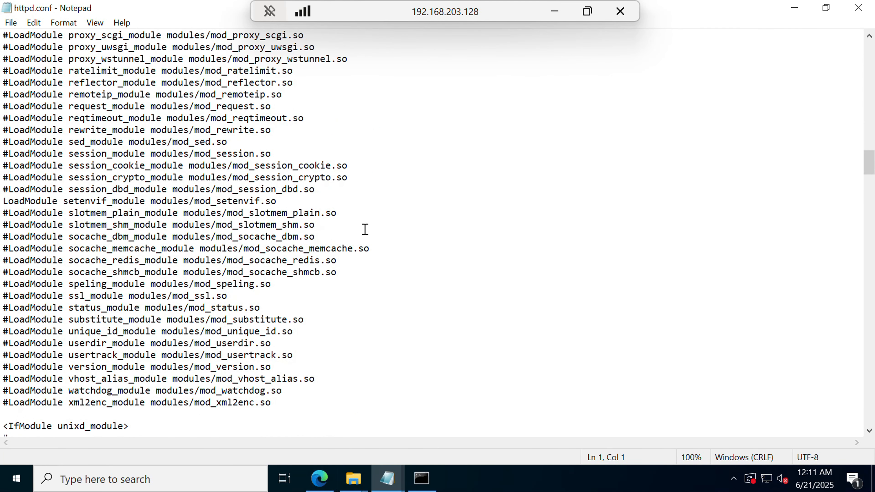
left_click(10, 296)
key("BackSpace")
left_click_drag(228, 296, 8, 296)
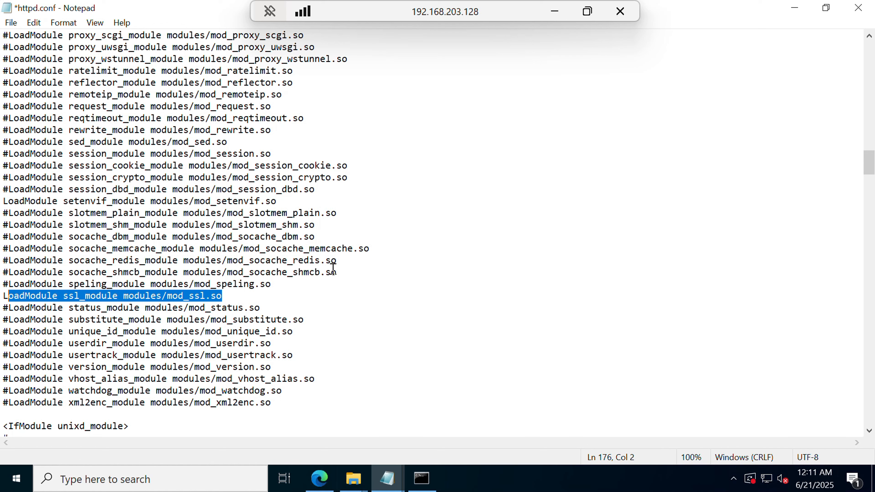
Uncomment the LoadModule socache_shmcb_module modules/mod_socache_shmcb.so line in httpd.conf.
left_click_drag(336, 272, 10, 272)
left_click(9, 272)
key("BackSpace")
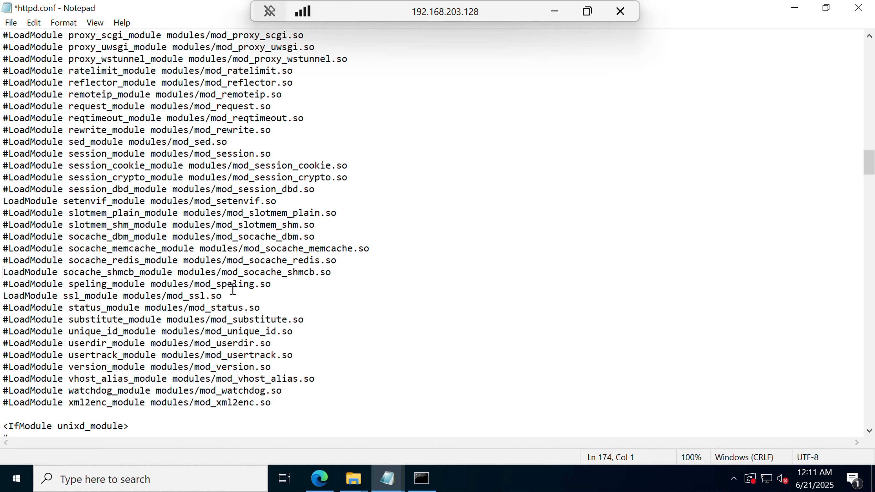
Find "httpd-ssl" in httpd.conf, uncomment the Include conf/extra/httpd-ssl.conf line, then save and close the file.
key("ctrl+f")
type("httpd")
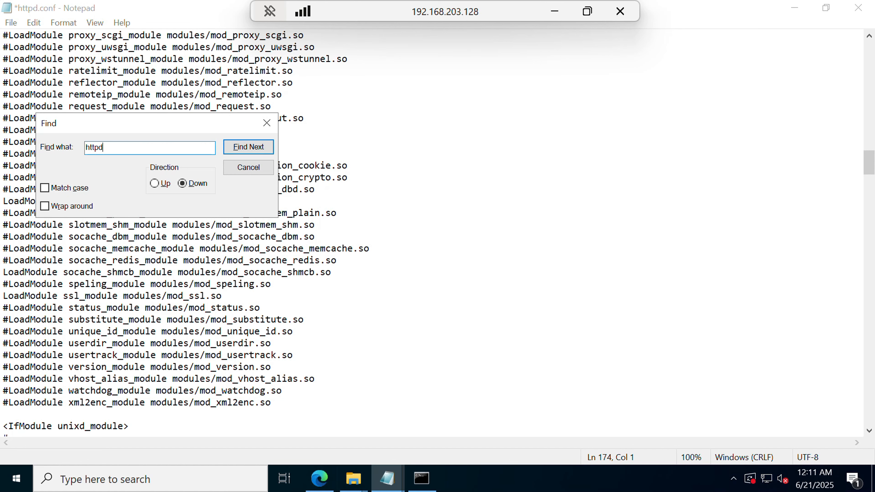
type("-ssl")
key("Return")
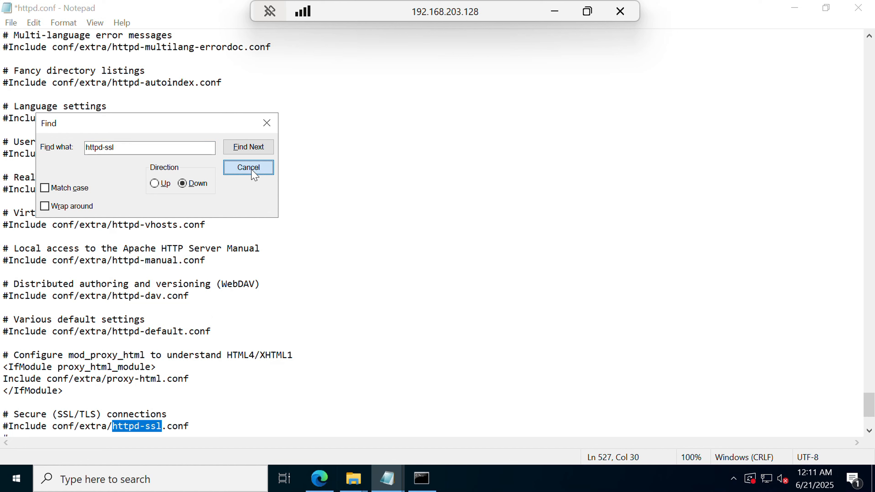
left_click(248, 168)
scroll(254, 174, "down", 3)
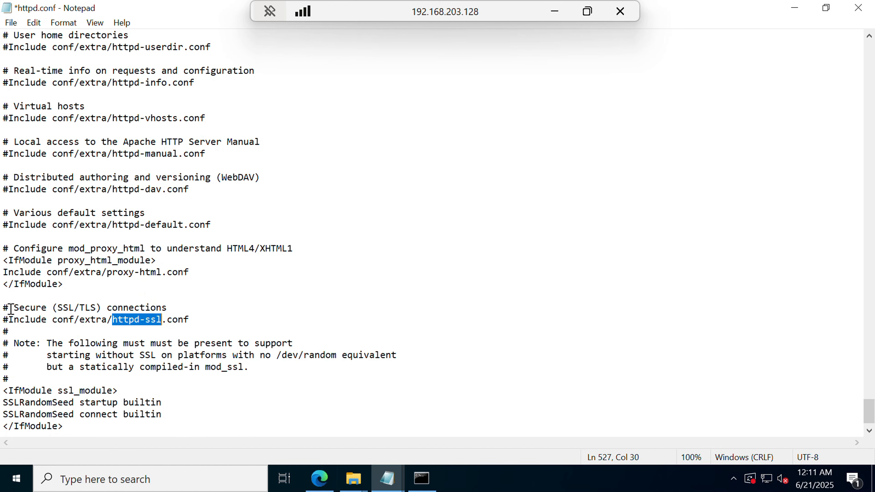
left_click(11, 320)
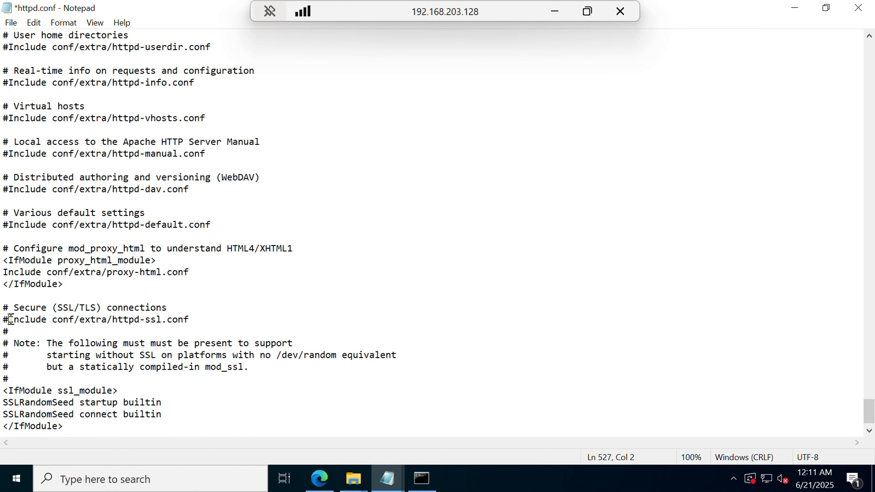
key("BackSpace")
key("ctrl+s")
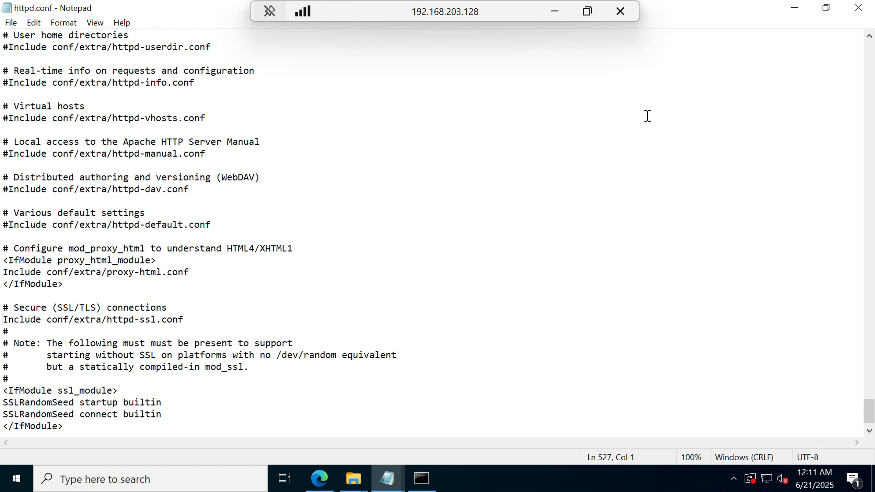
left_click(858, 10)
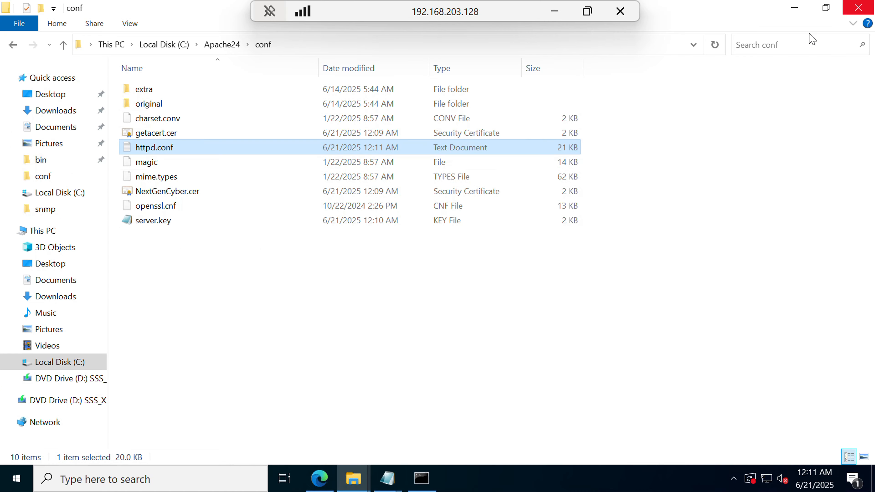
Open httpd-ssl.conf from the conf\extra folder in a maximized Notepad window.
double_click(162, 97)
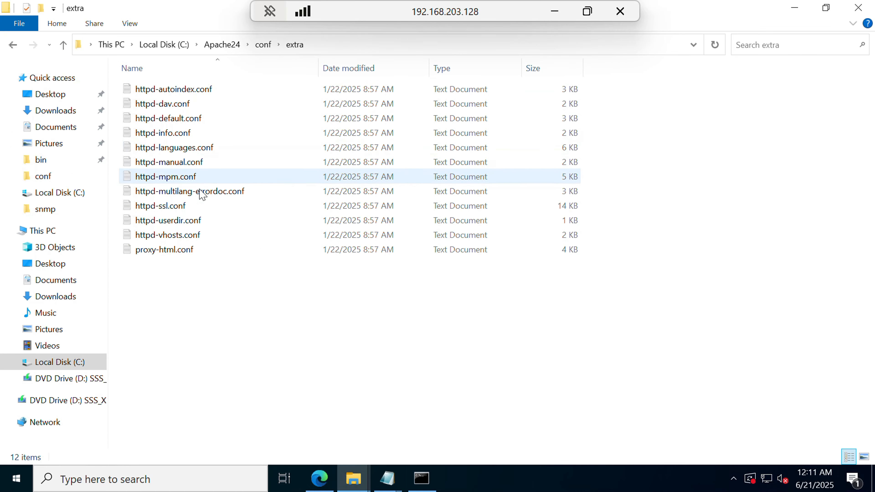
left_click(179, 208)
double_click(177, 207)
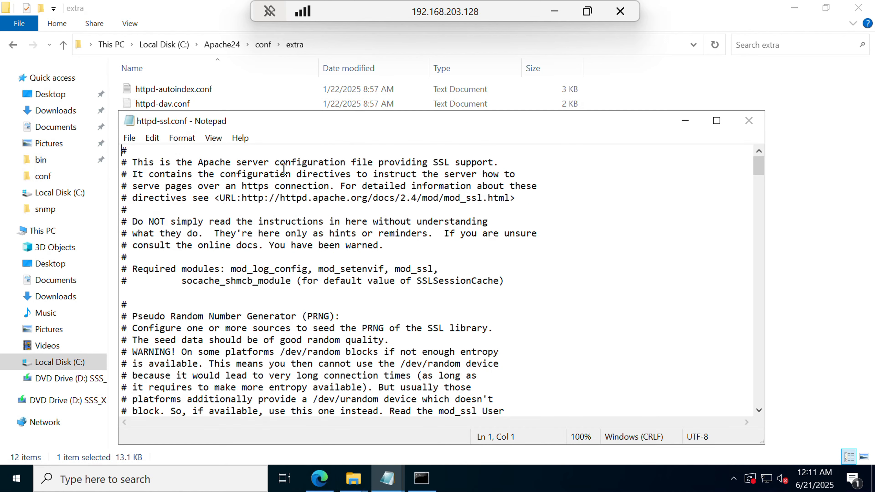
left_click(716, 120)
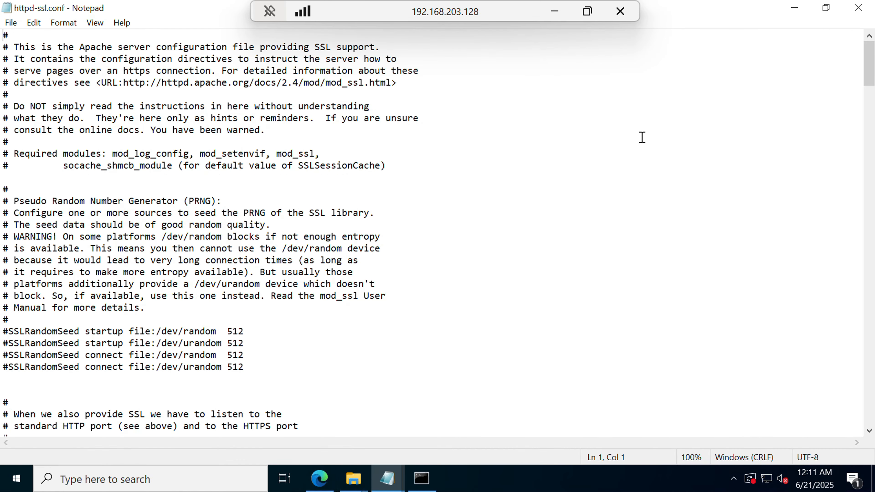
In the SSL virtual host section of httpd-ssl.conf, set the ServerName host to 192.168.203.128, keeping port 443.
scroll(351, 255, "down", 1)
scroll(351, 255, "down", 11)
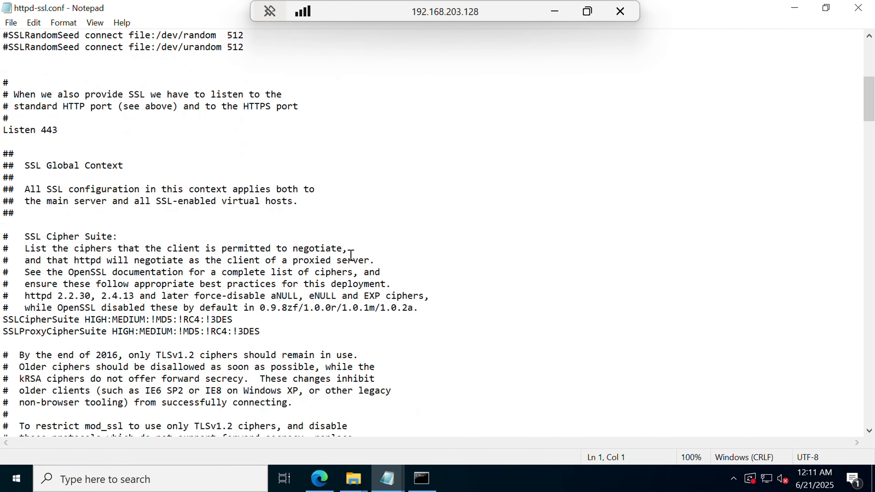
scroll(351, 255, "down", 8)
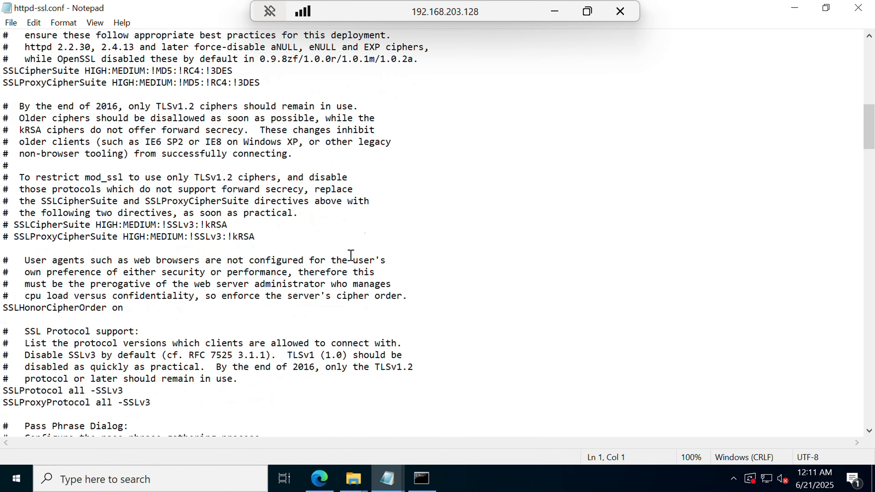
scroll(351, 255, "down", 10)
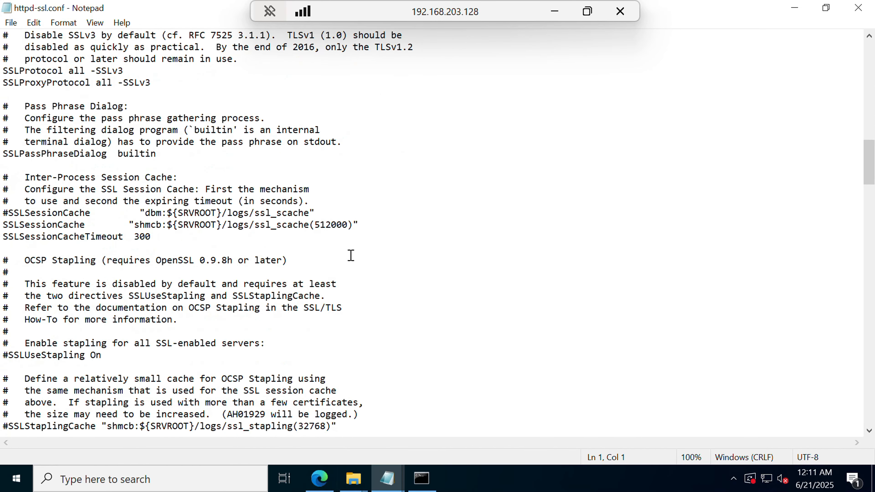
scroll(351, 255, "down", 2)
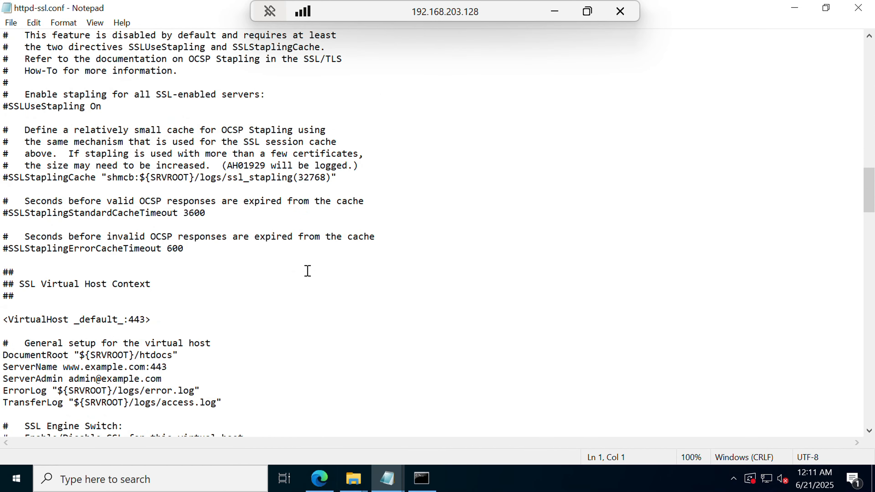
scroll(248, 273, "down", 2)
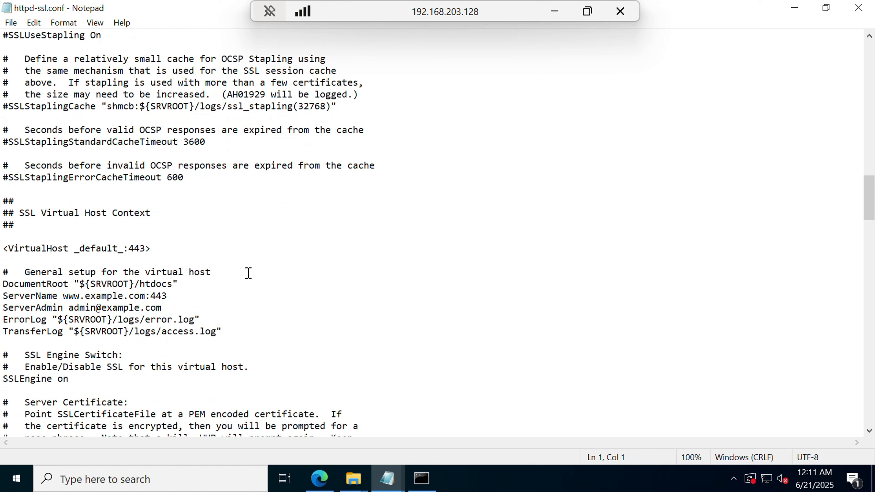
left_click(64, 296)
left_click_drag(63, 296, 145, 296)
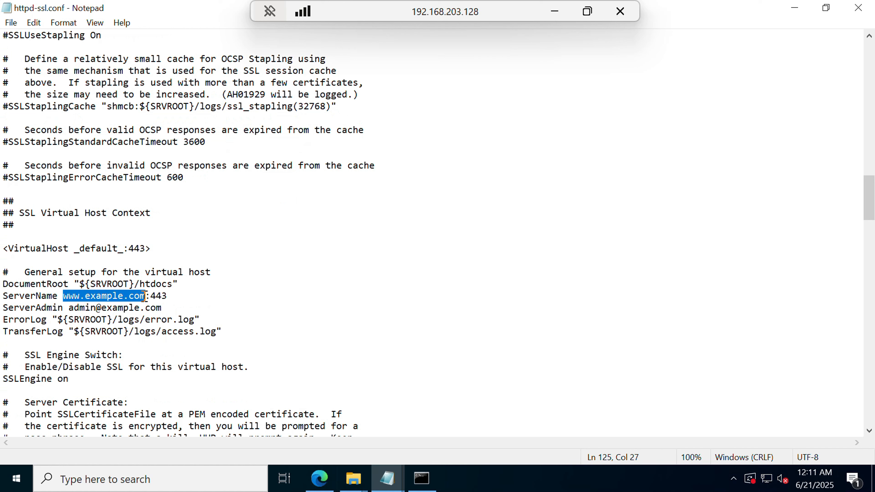
type("192.168.20")
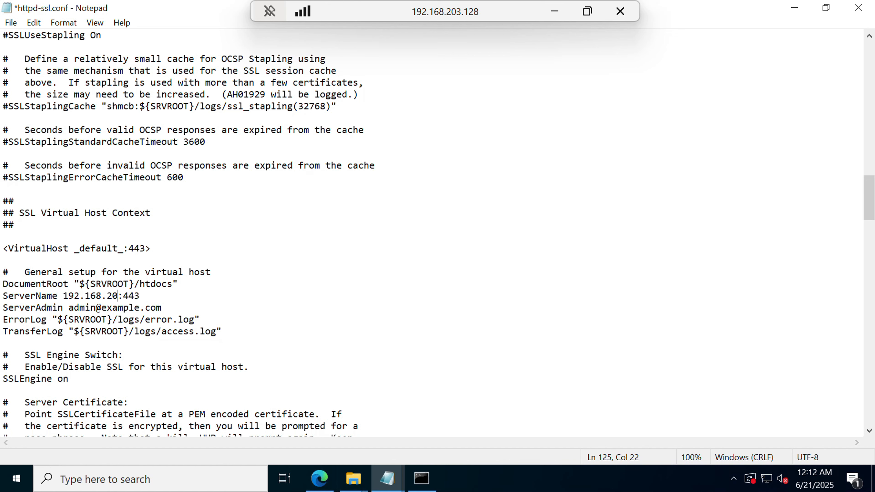
type("3.128")
Select the path inside the quotes of the uncommented SSLCertificateFile directive.
scroll(231, 299, "down", 2)
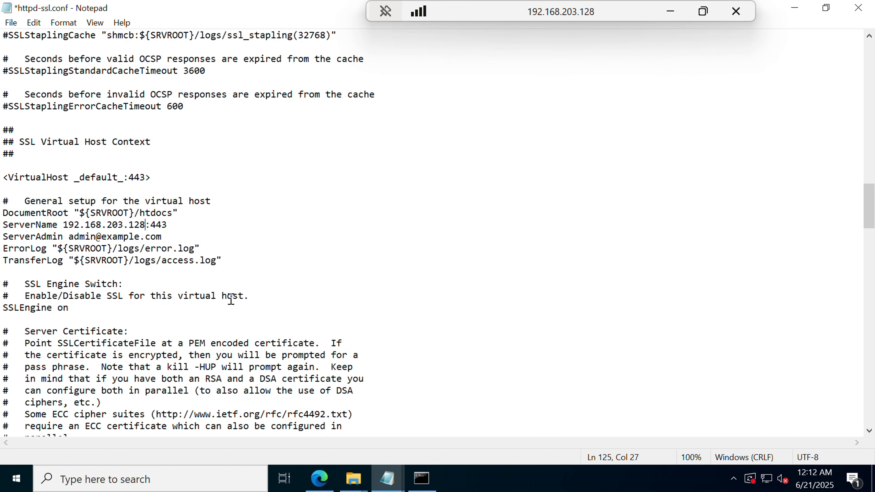
scroll(231, 299, "down", 3)
scroll(230, 299, "down", 1)
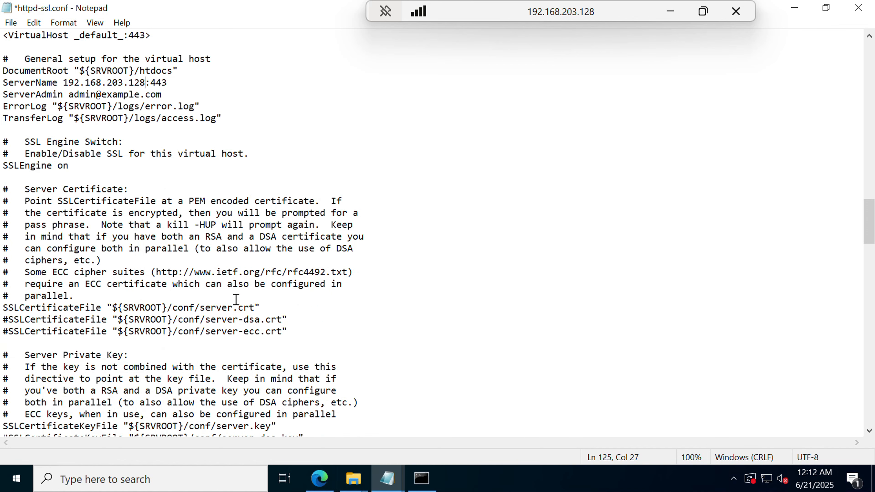
left_click_drag(111, 306, 255, 307)
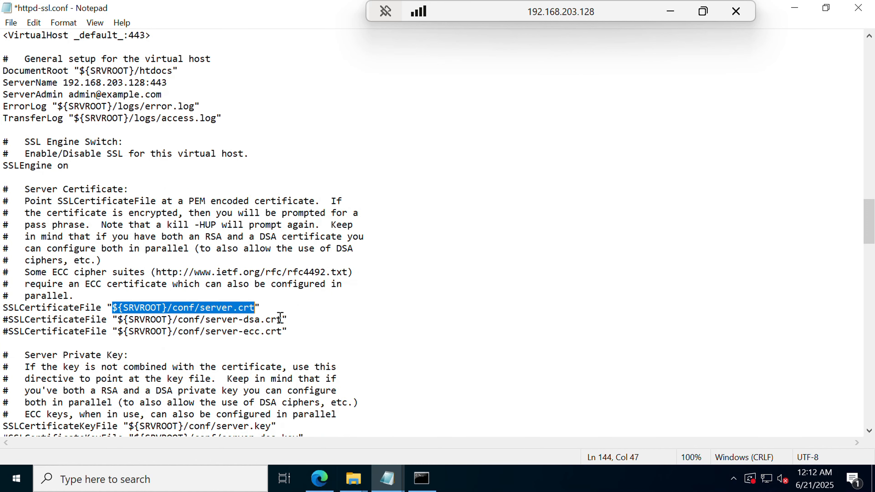
Switch to File Explorer, go up to the conf folder, and build and copy the full path C:\Apache24\conf\NextGenCyber.cer.
left_click(353, 479)
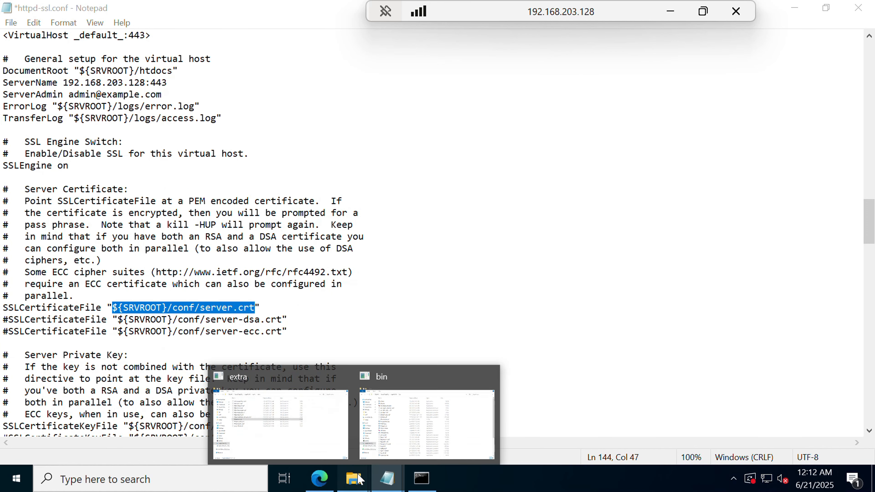
left_click(489, 380)
left_click(374, 419)
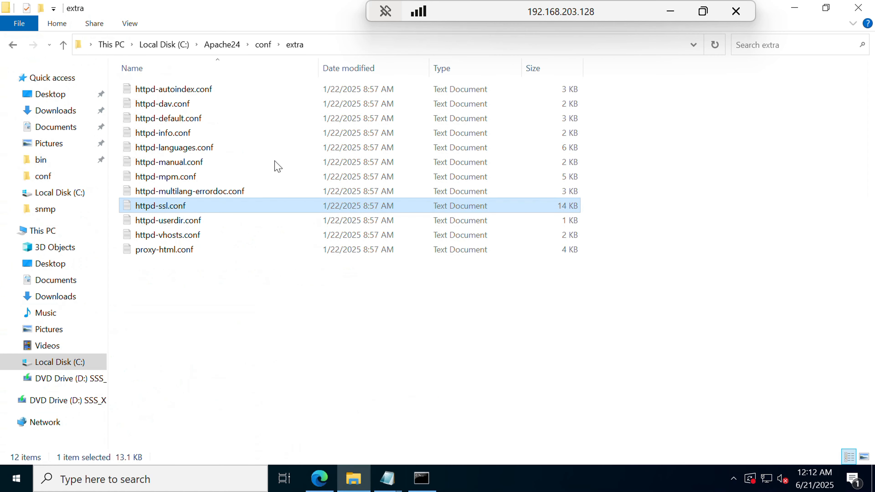
left_click(264, 45)
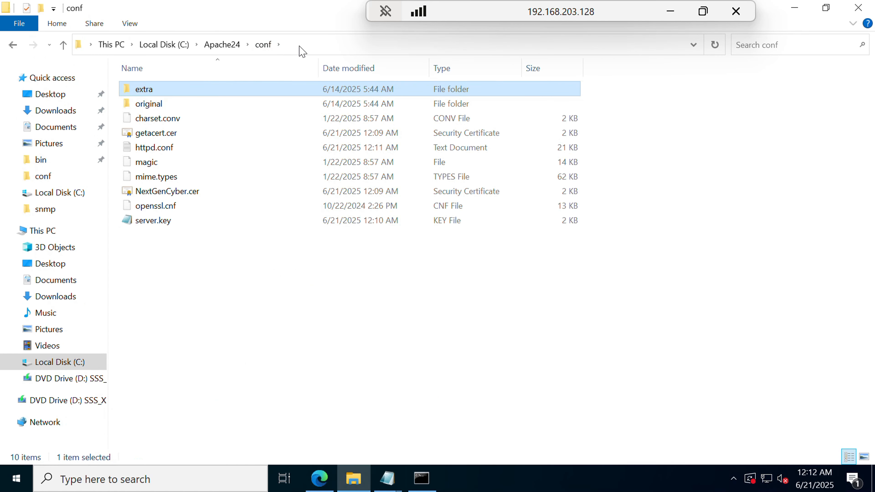
left_click(300, 45)
left_click(300, 46)
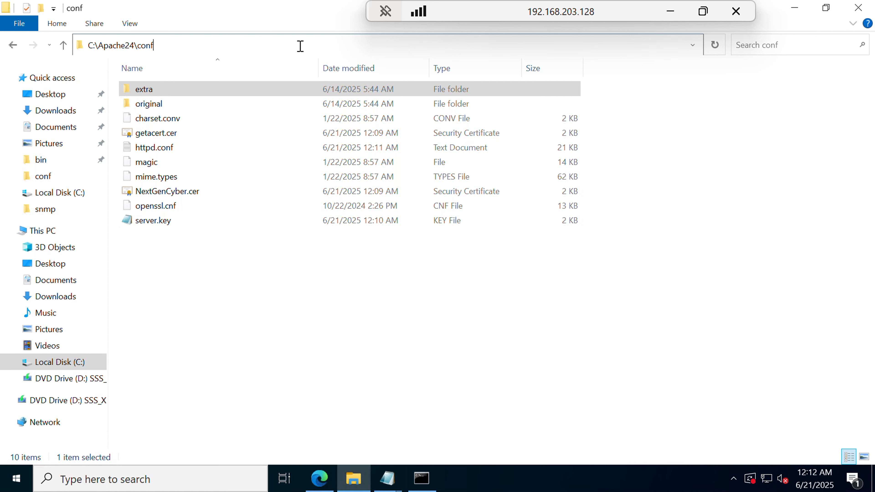
type("\\")
key("Down")
key("Down")
key("Down")
key("Down")
key("Down")
key("Down")
key("Down")
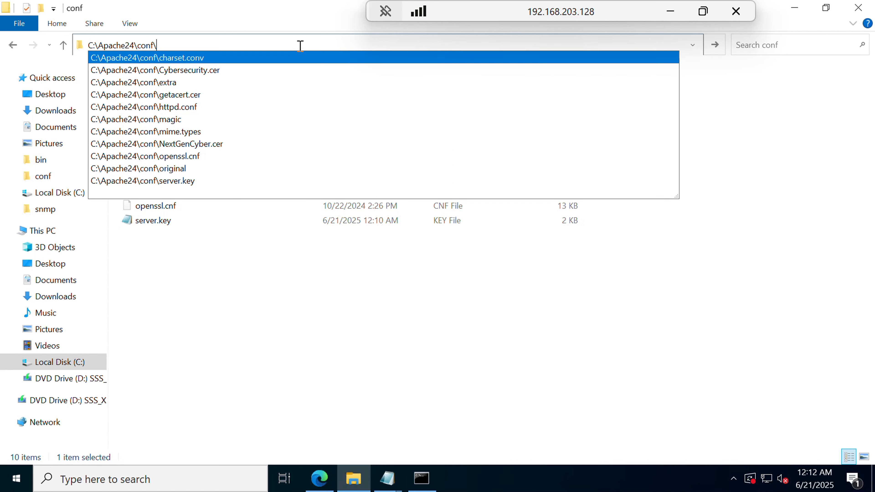
key("Down")
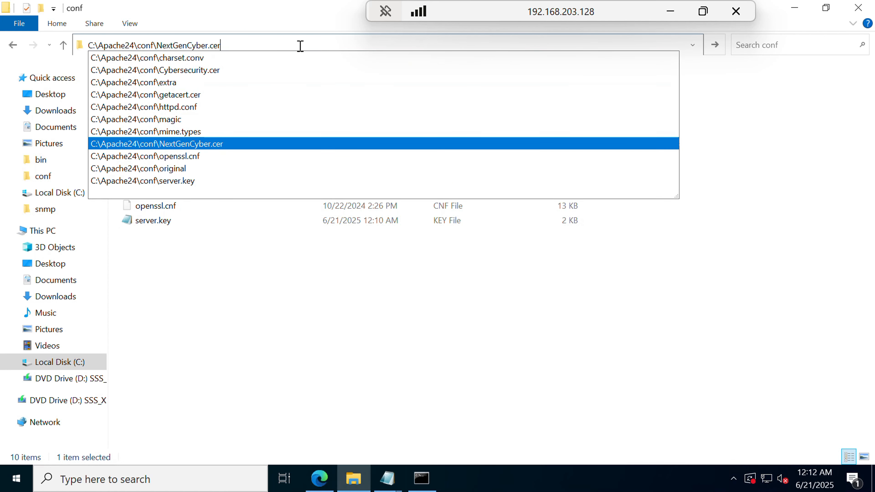
key("Return")
key("ctrl+c")
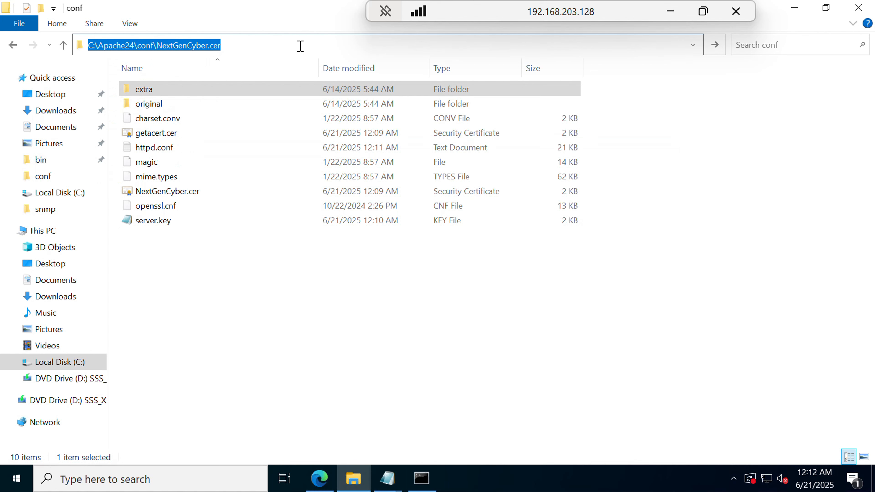
Switch back to httpd-ssl.conf in Notepad and replace the selected SSLCertificateFile path with the copied C:\Apache24\conf\NextGenCyber.cer.
left_click(388, 478)
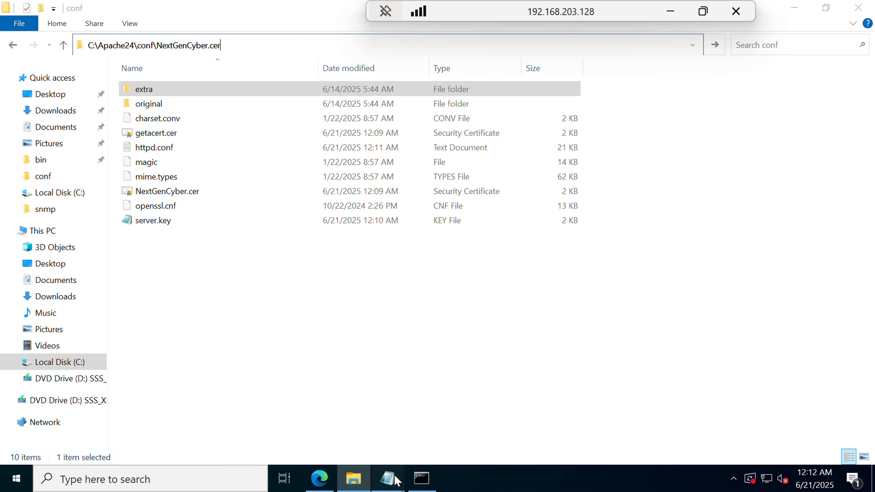
left_click(498, 417)
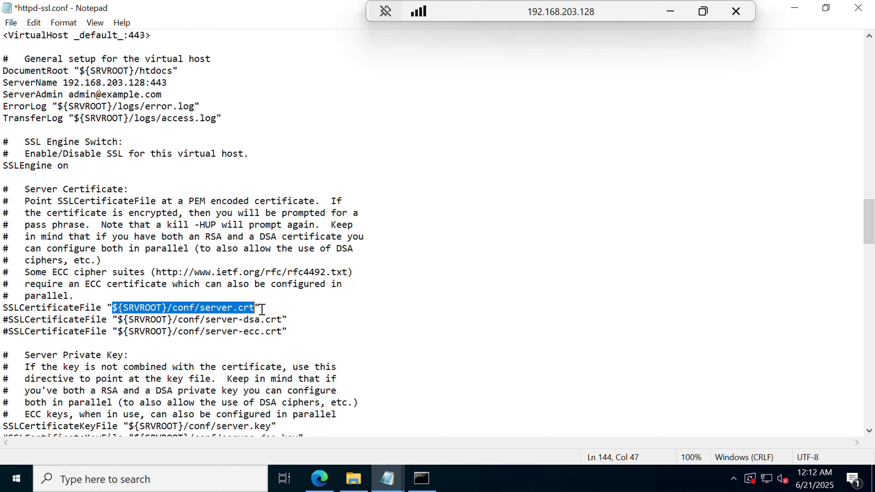
key("ctrl+v")
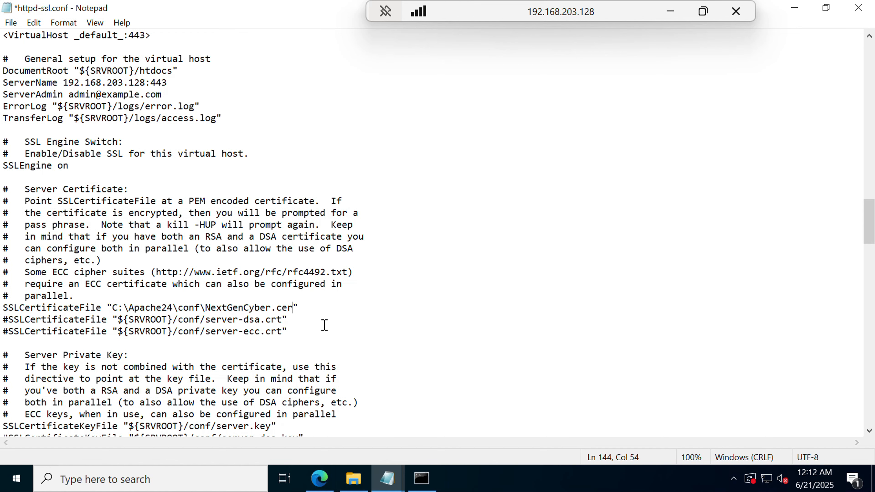
Select the path inside the quotes of the uncommented SSLCertificateKeyFile directive.
scroll(324, 325, "down", 3)
left_click(129, 320)
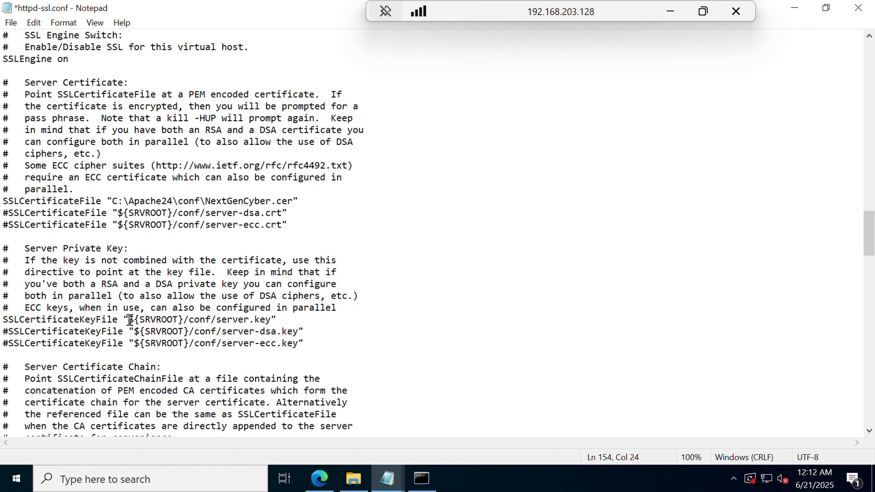
left_click_drag(130, 319, 271, 320)
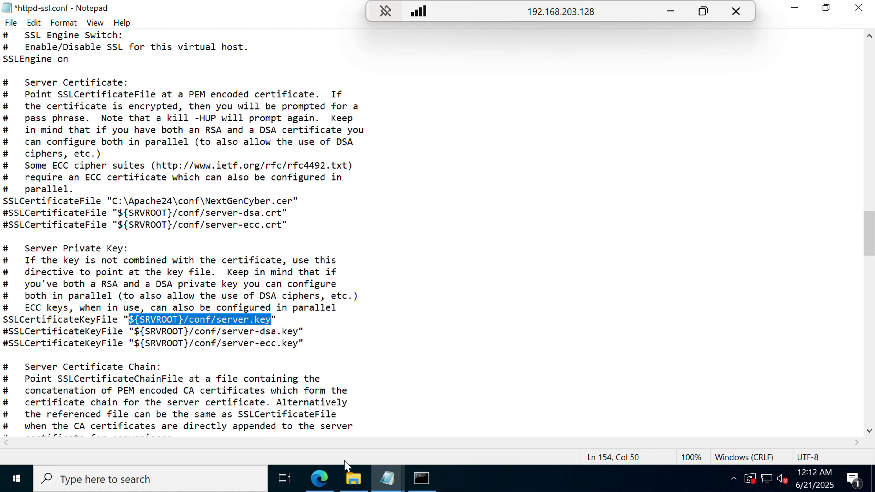
Switch to File Explorer, and build and copy the full path C:\Apache24\conf\server.key from the conf folder's address.
left_click(354, 479)
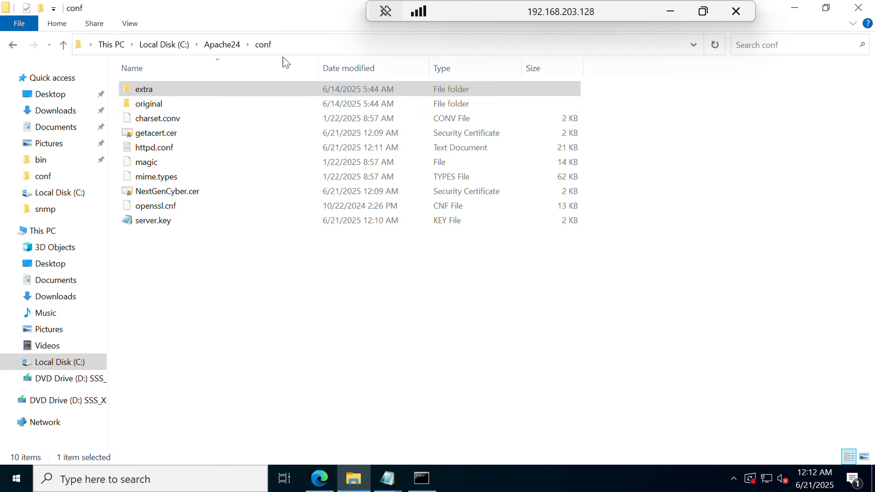
left_click(285, 46)
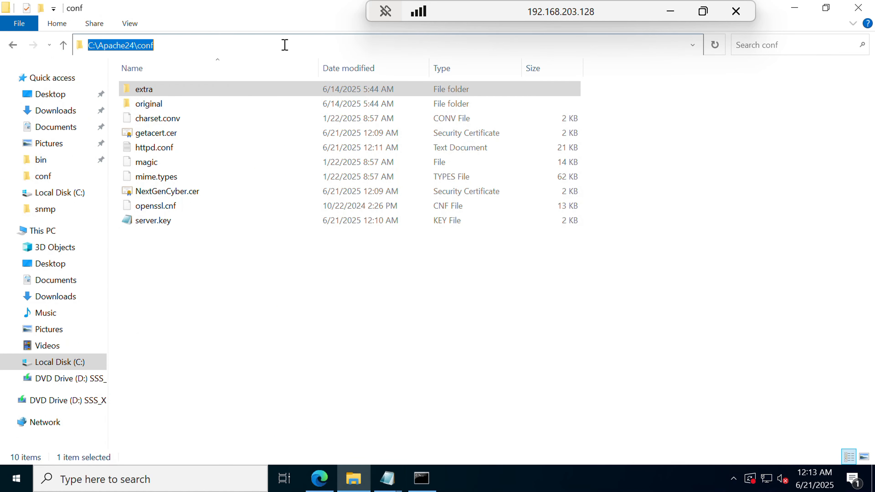
key("End")
type("\\")
key("Down")
key("Down")
key("Down")
key("Down")
key("Down")
key("Down")
key("Down")
key("Down")
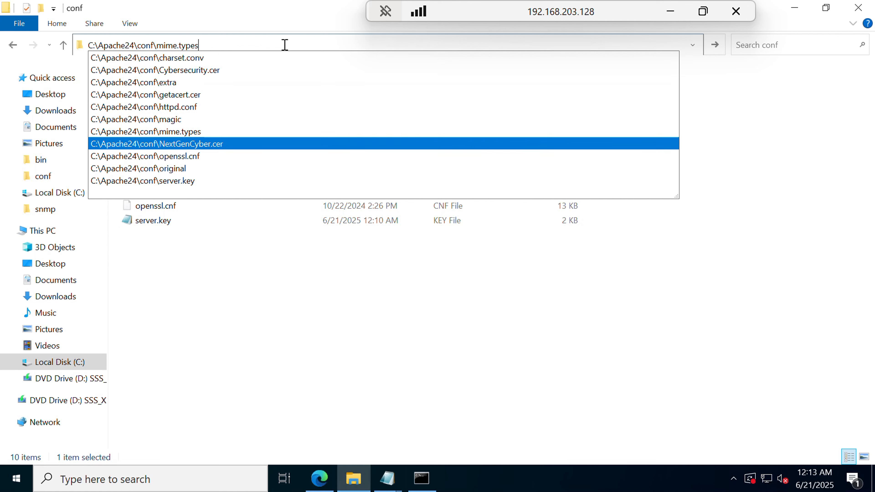
key("Down")
key("Down")
key("Down")
key("Escape")
key("ctrl+a")
key("ctrl+c")
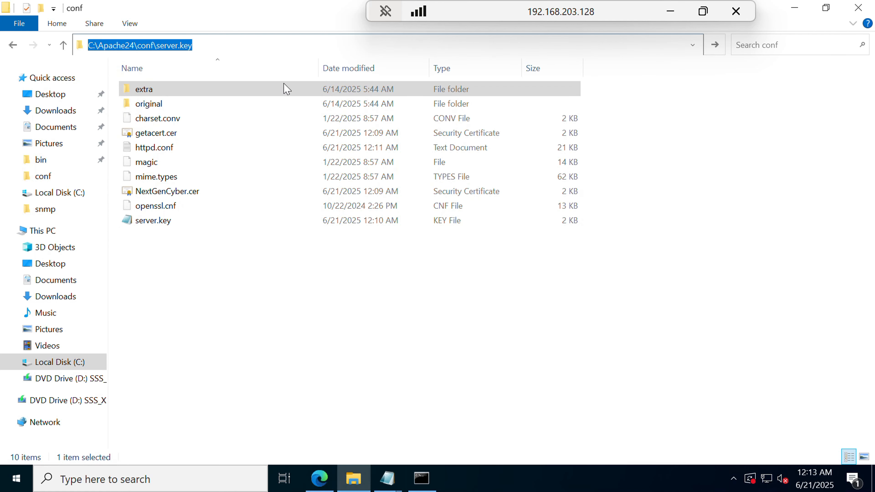
Switch back to httpd-ssl.conf and replace the selected SSLCertificateKeyFile path with the copied C:\Apache24\conf\server.key.
left_click(387, 478)
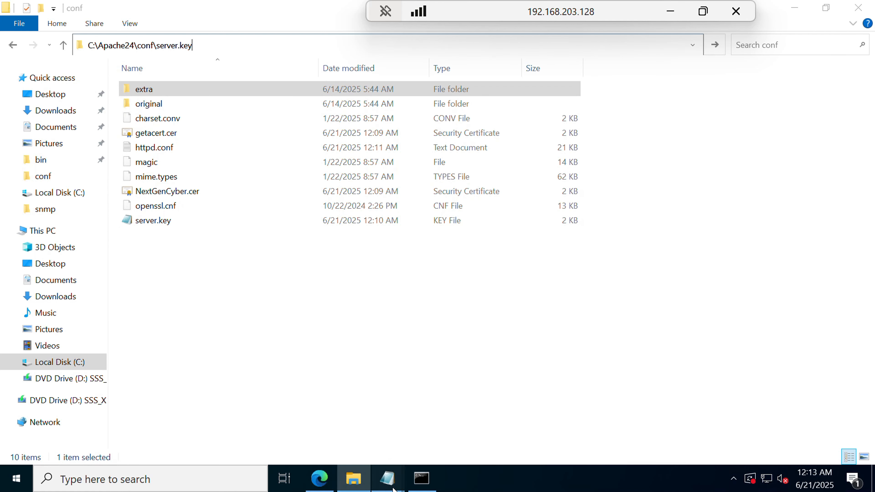
left_click(513, 421)
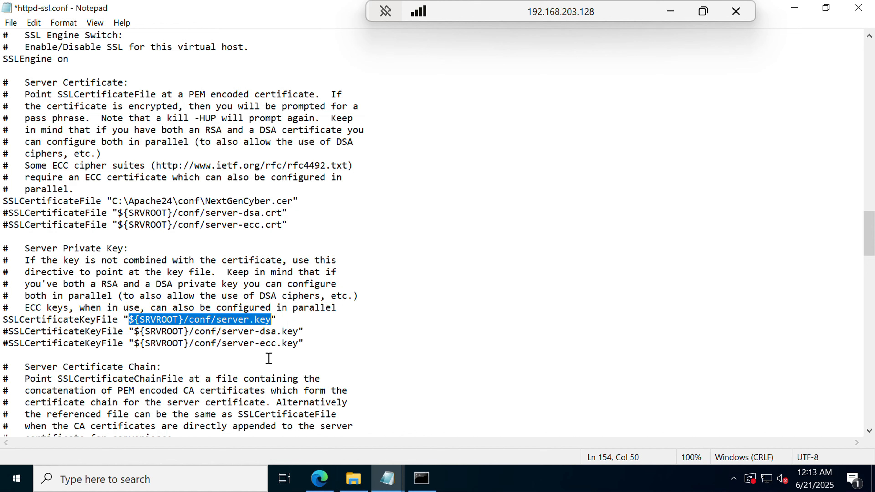
key("ctrl+v")
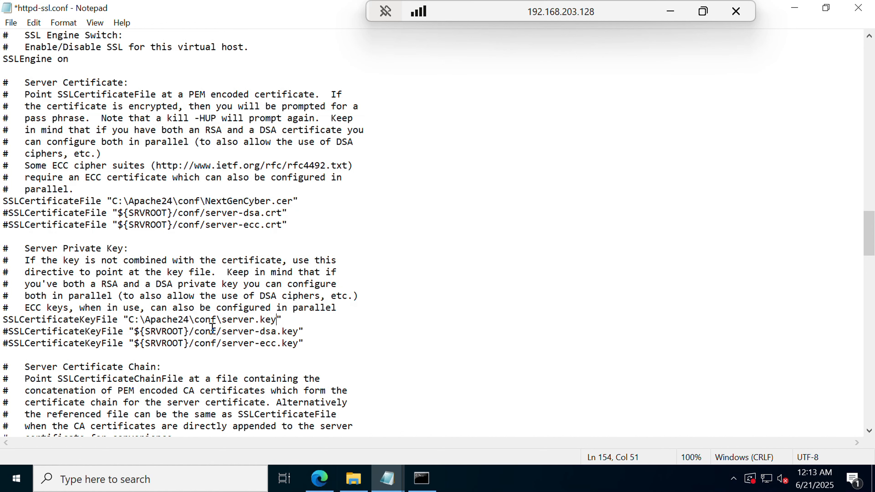
Replace the path in the commented SSLCertificateChainFile directive with C:\Apache24\conf\getacert.cer, built and copied in File Explorer.
scroll(212, 328, "down", 3)
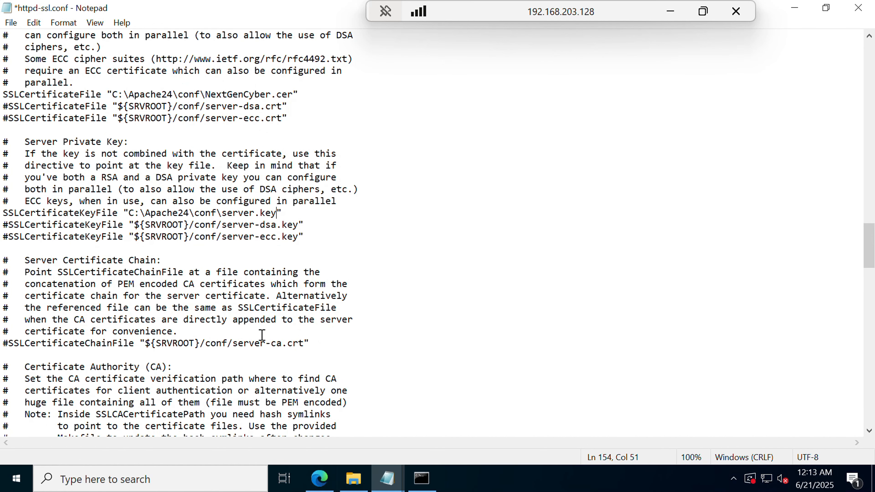
left_click_drag(145, 343, 304, 343)
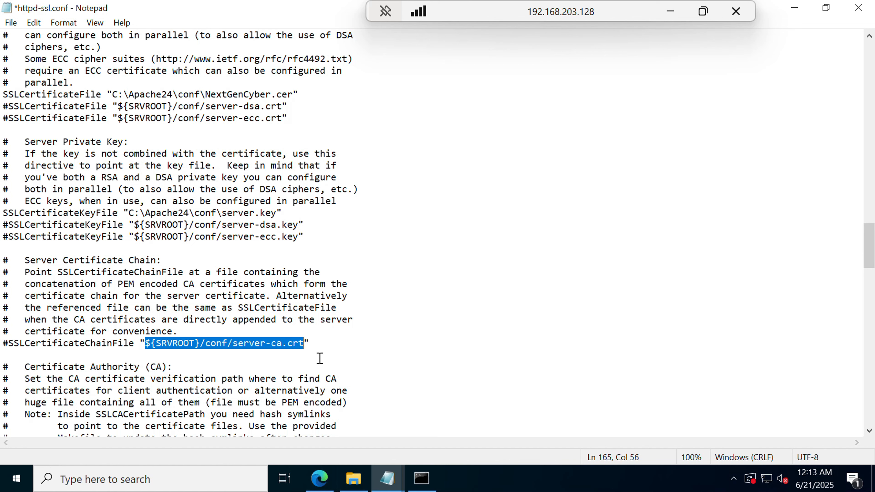
left_click(353, 478)
left_click(281, 50)
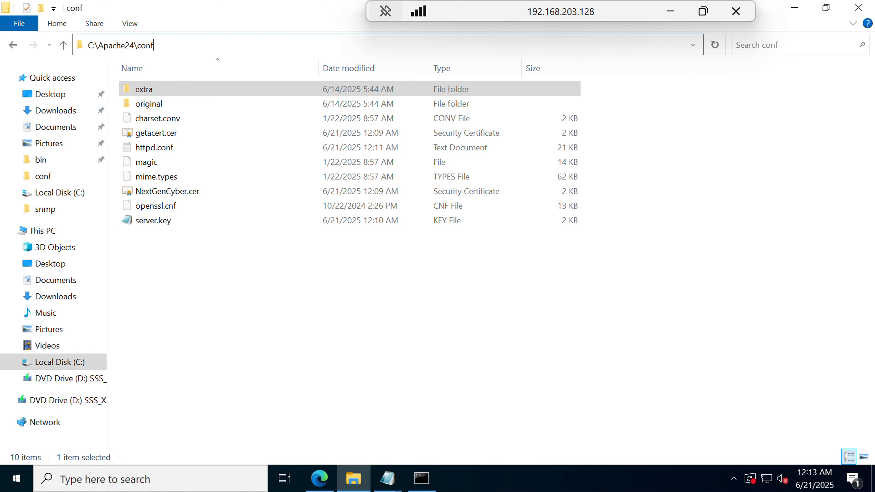
type("\\ge")
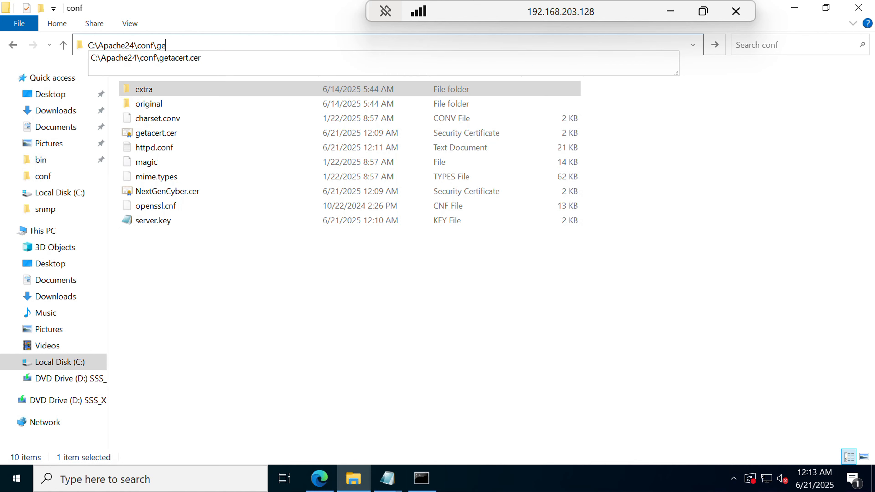
key("Down")
key("Return")
key("ctrl+c")
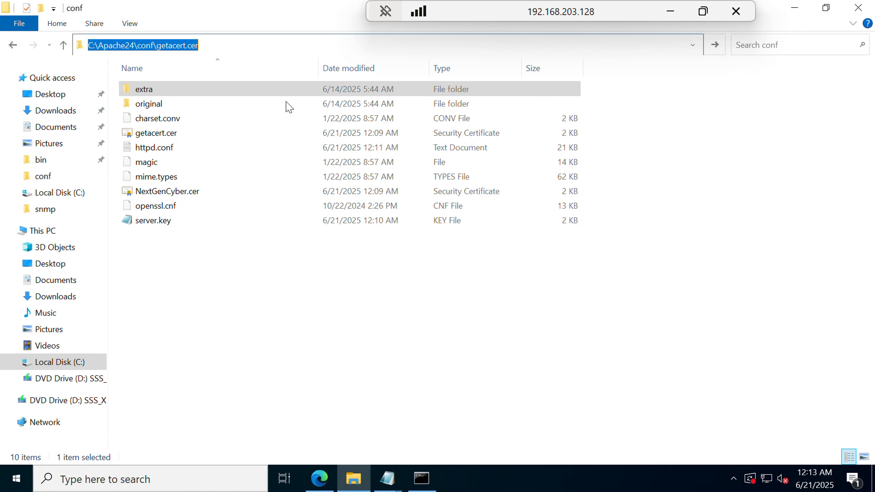
mouse_move(387, 478)
left_click(506, 429)
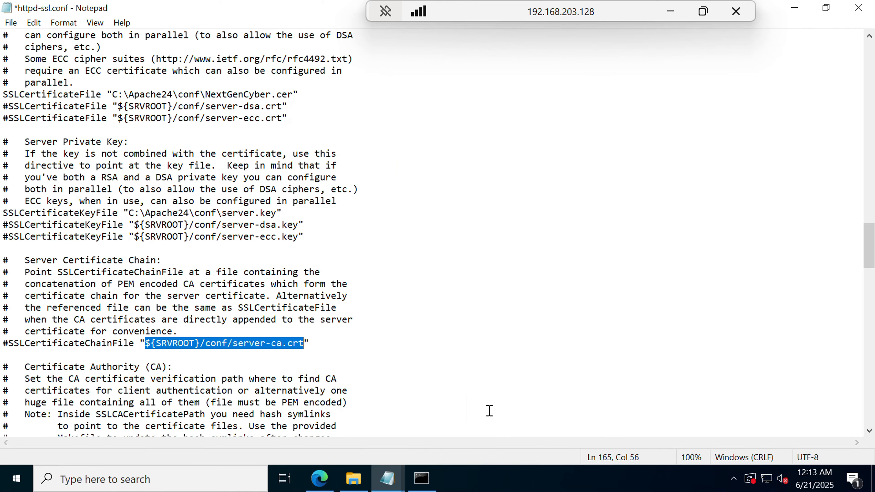
key("ctrl+v")
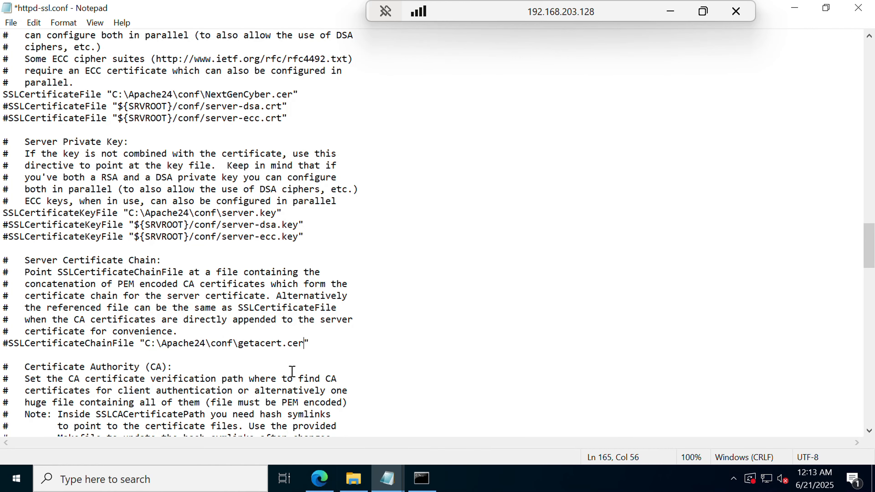
Save httpd-ssl.conf and close its window together with the File Explorer and Command Prompt windows.
key("ctrl+s")
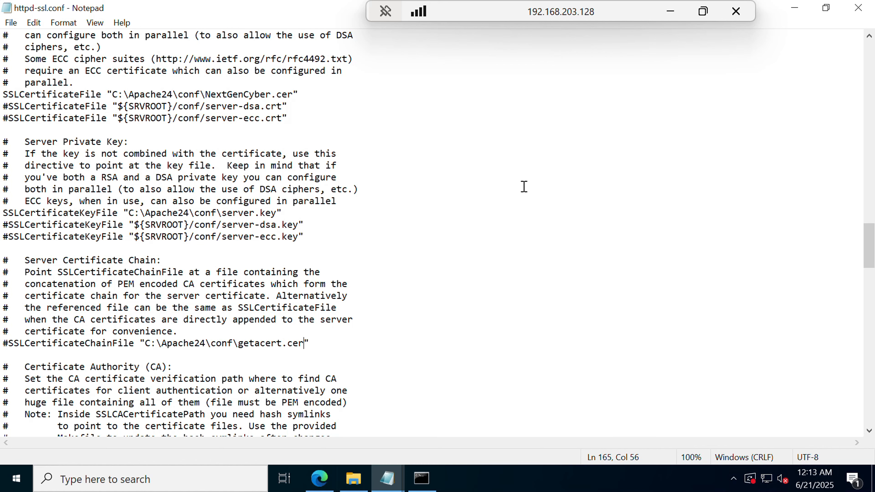
left_click(858, 7)
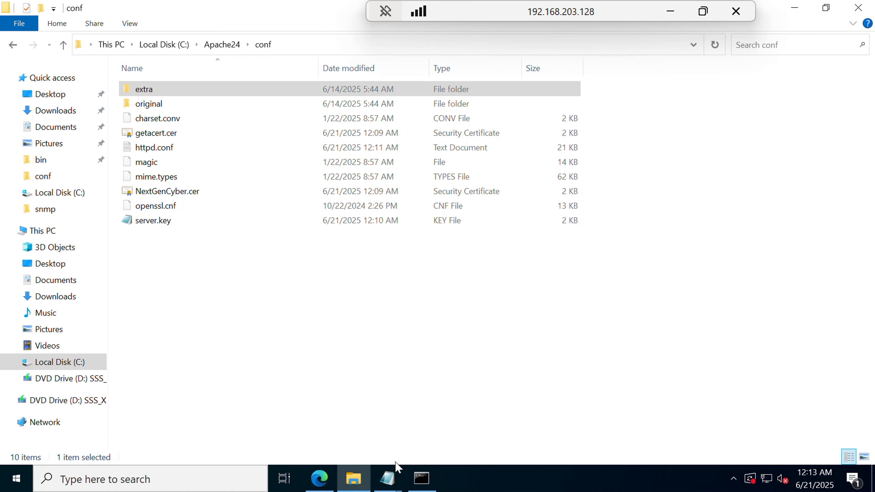
left_click(858, 7)
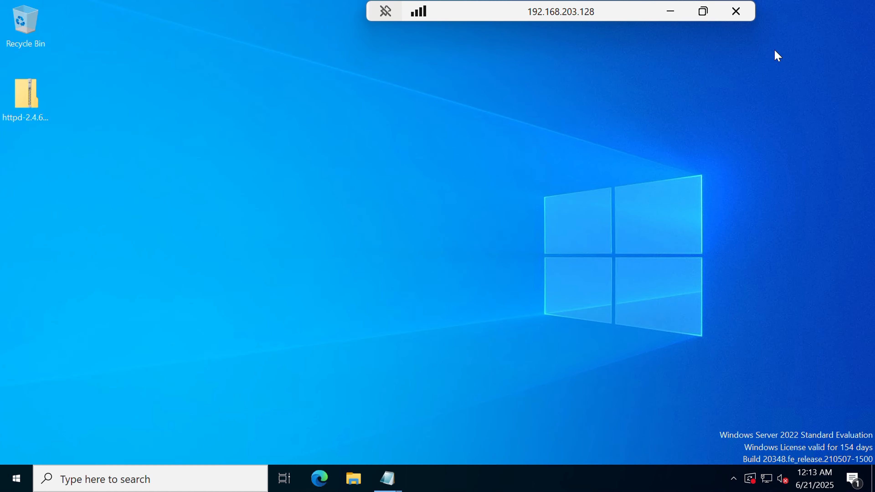
Search Windows for "services", open the Services console and select the Apache2.4 service.
left_click(177, 483)
type("services")
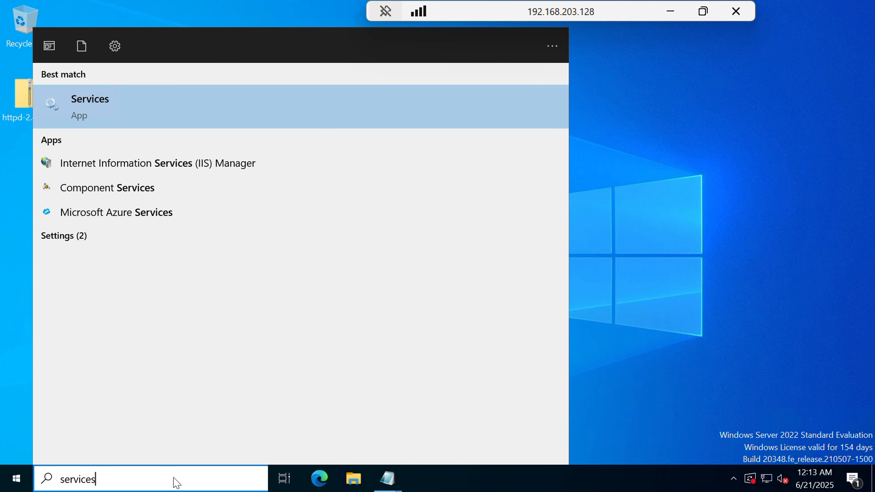
key("Return")
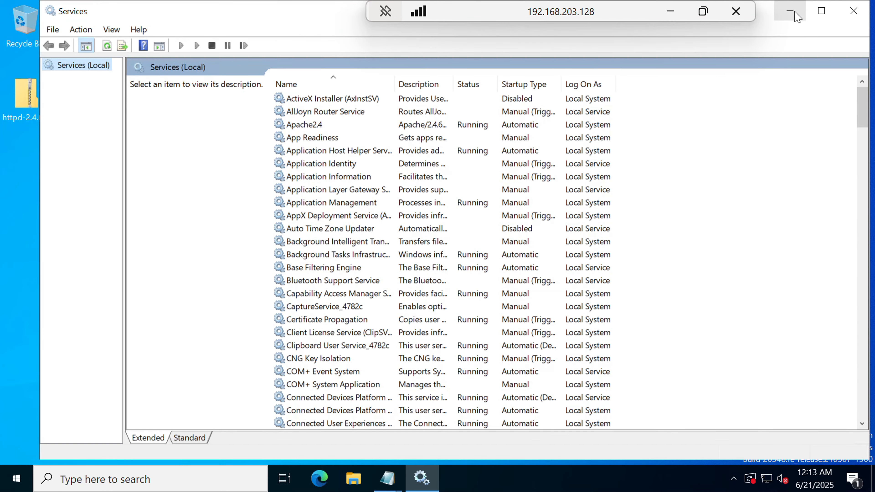
left_click(312, 127)
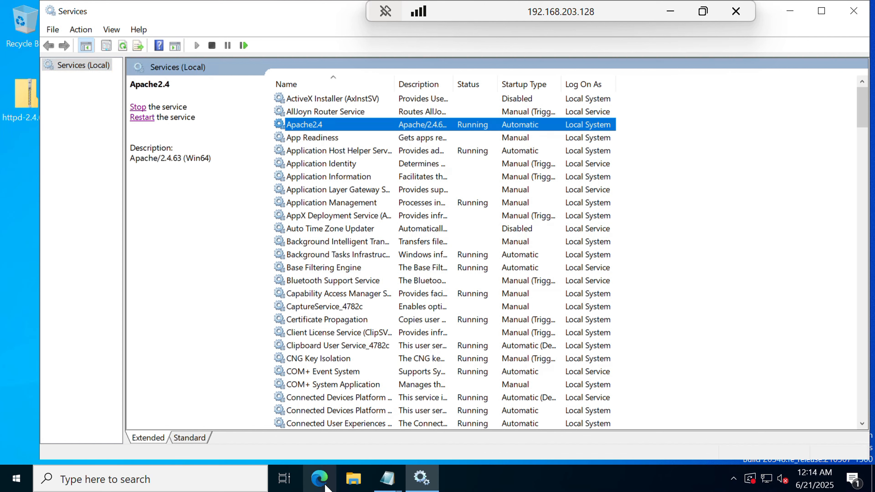
Open Microsoft Edge and try to load the Apache site over HTTPS at 192.168.203.128:443.
left_click(324, 484)
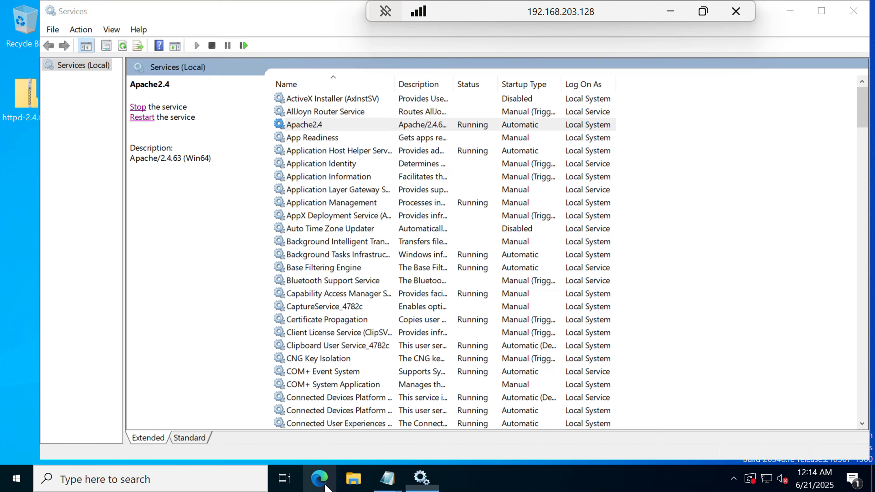
type("h")
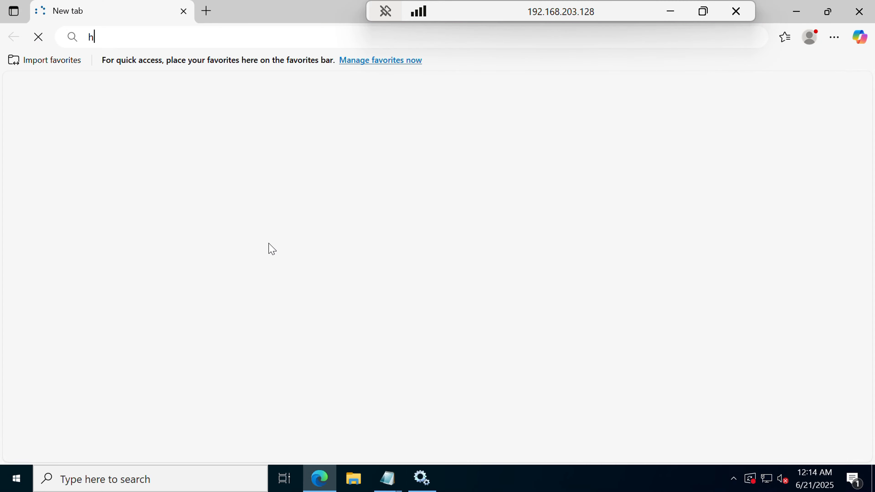
type("ttps")
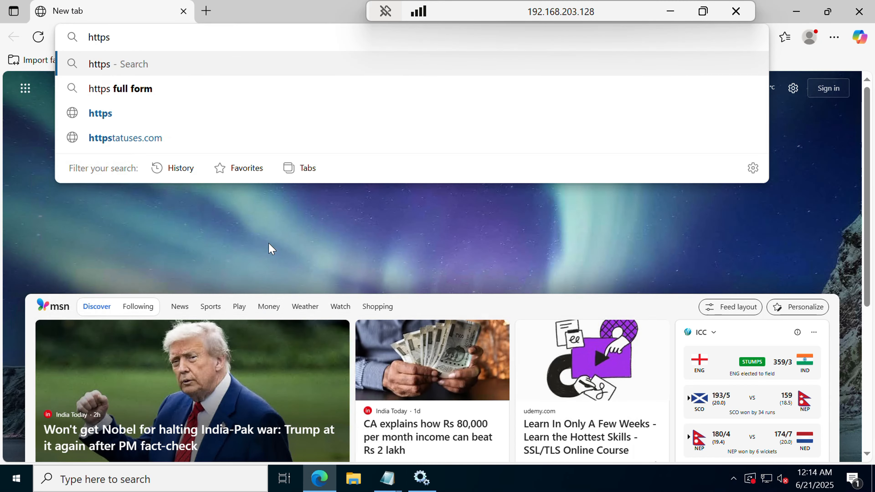
type(":\\")
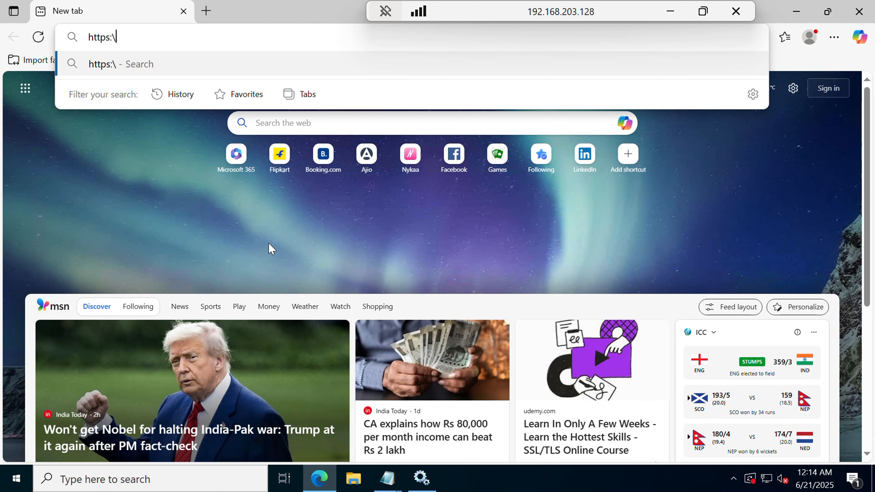
type("\\")
type("192")
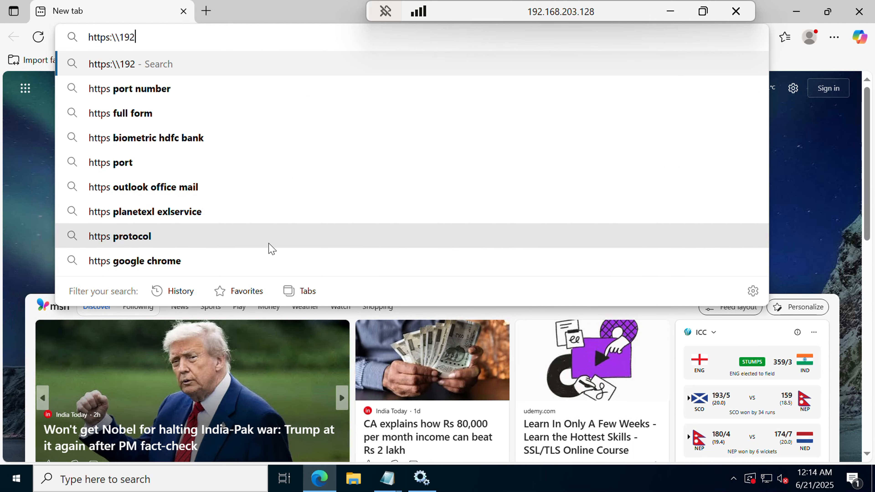
type(".168.2")
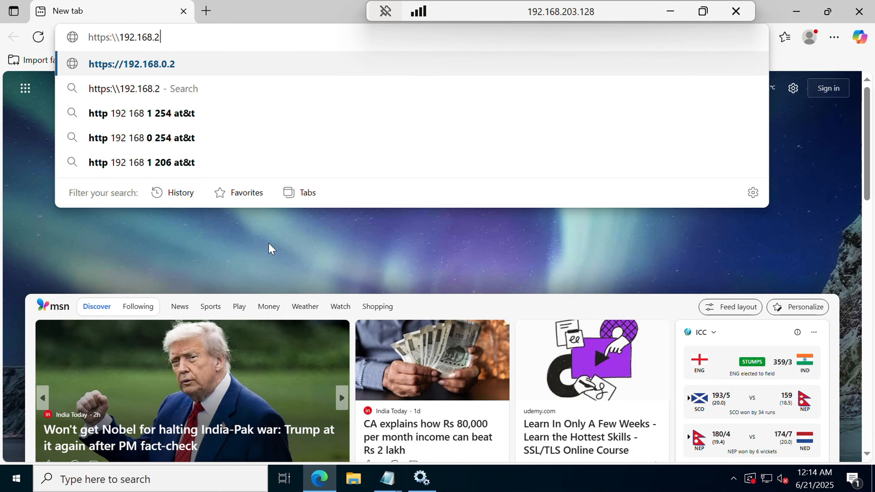
type("03.128")
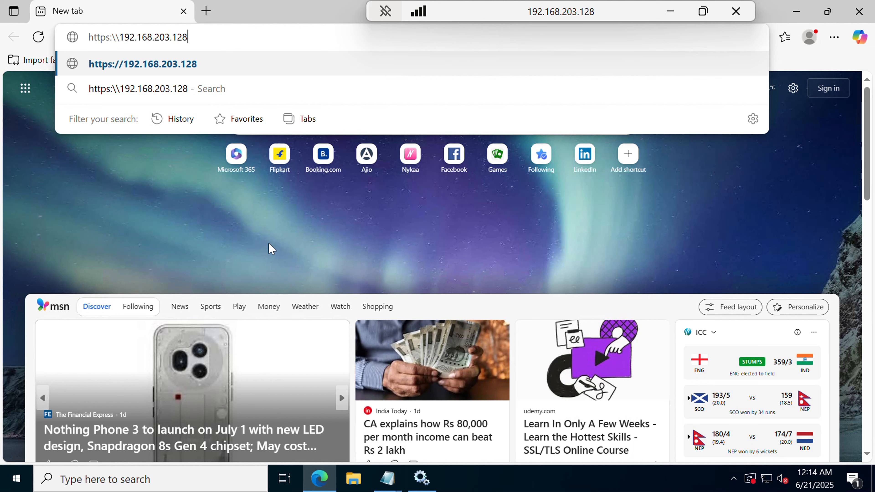
type(":443")
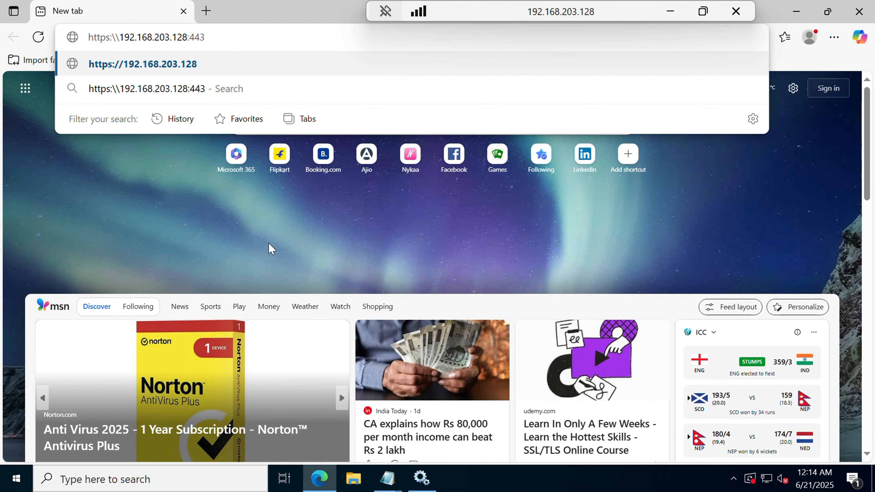
key("Return")
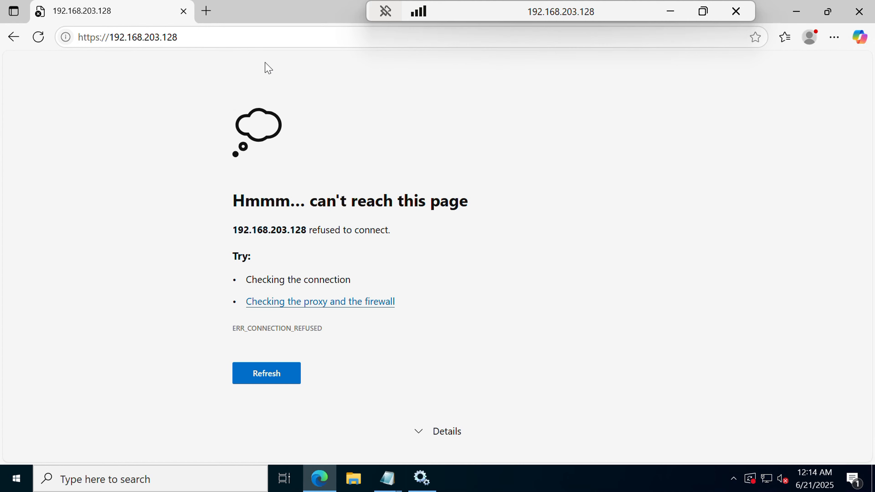
left_click(215, 36)
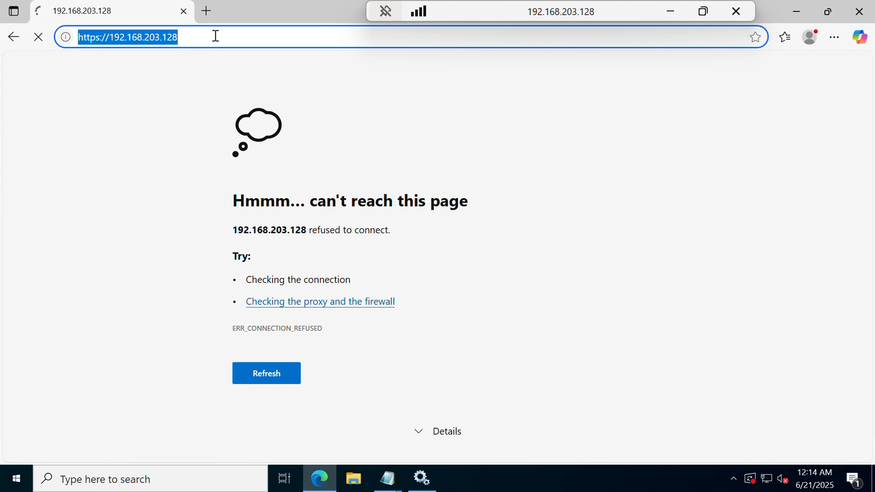
type("http")
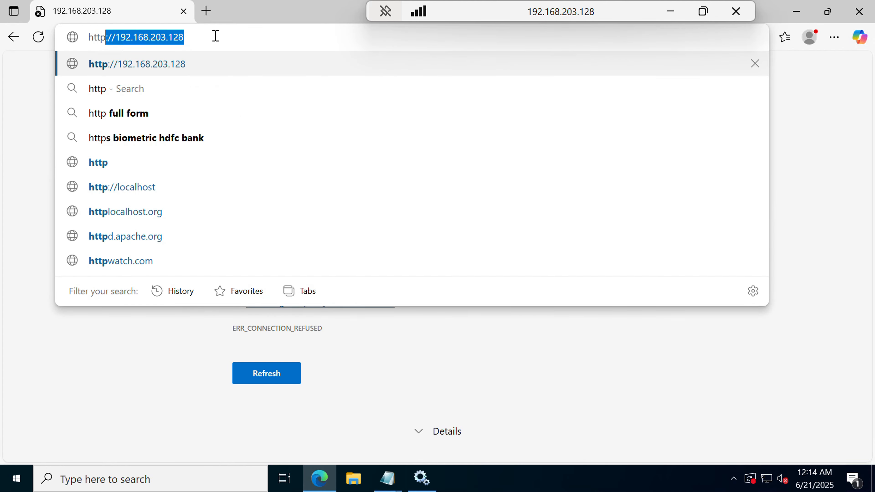
type("://")
key("Right")
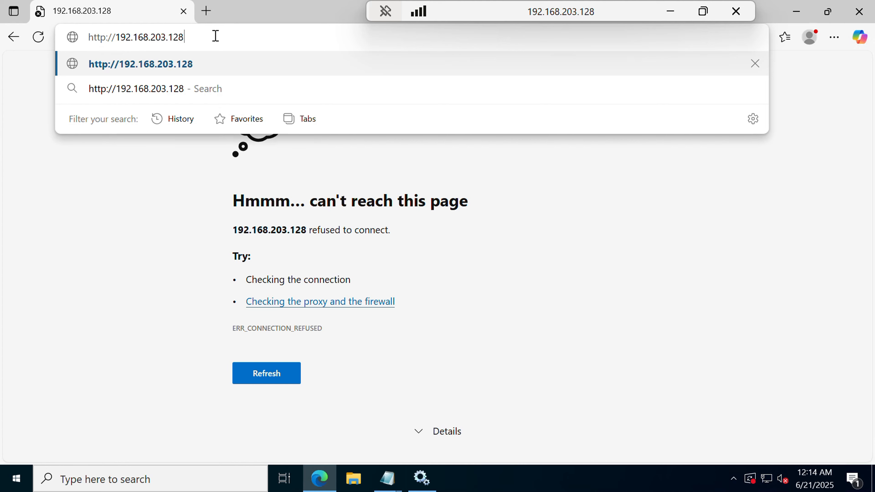
key("Return")
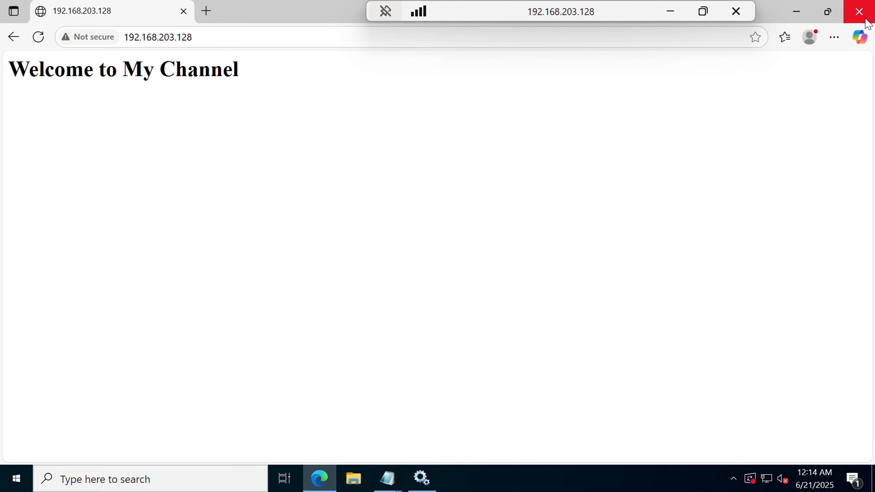
Close Microsoft Edge and restart the Apache2.4 service in the Services console.
left_click(859, 12)
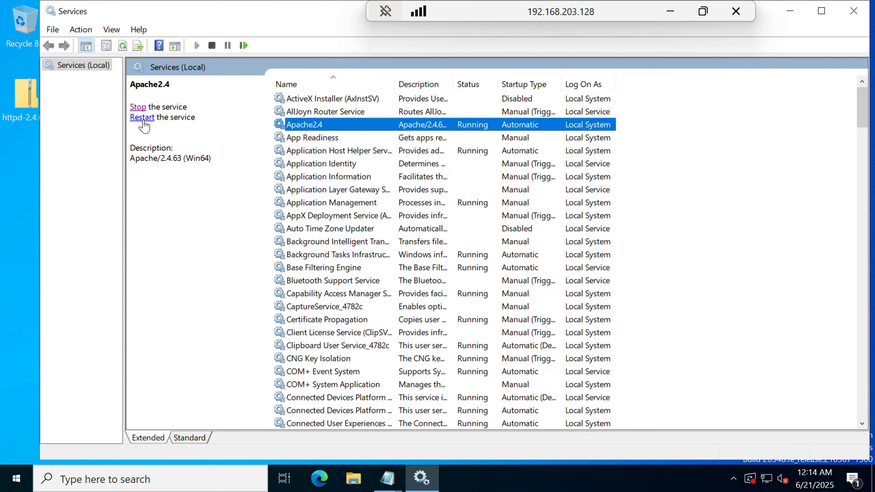
left_click(143, 121)
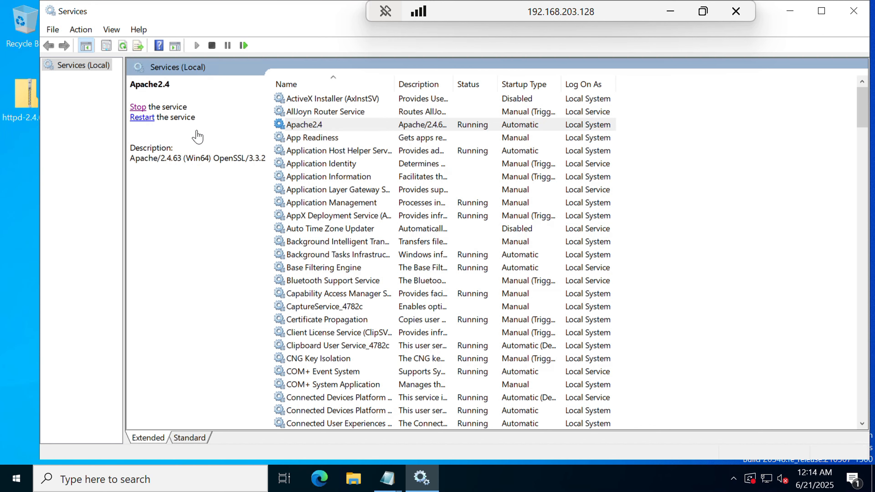
Reopen Microsoft Edge, load the Apache site over HTTPS at 192.168.203.128:443 and continue past the certificate privacy warning.
left_click(320, 479)
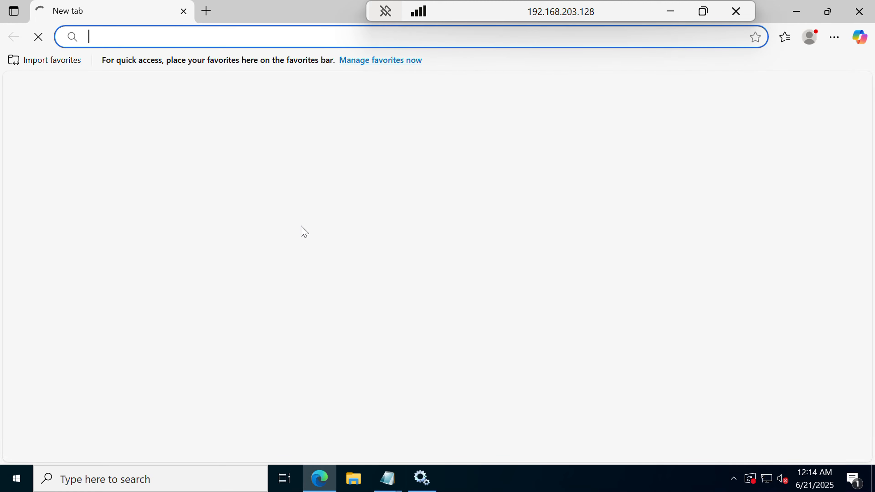
type("htt")
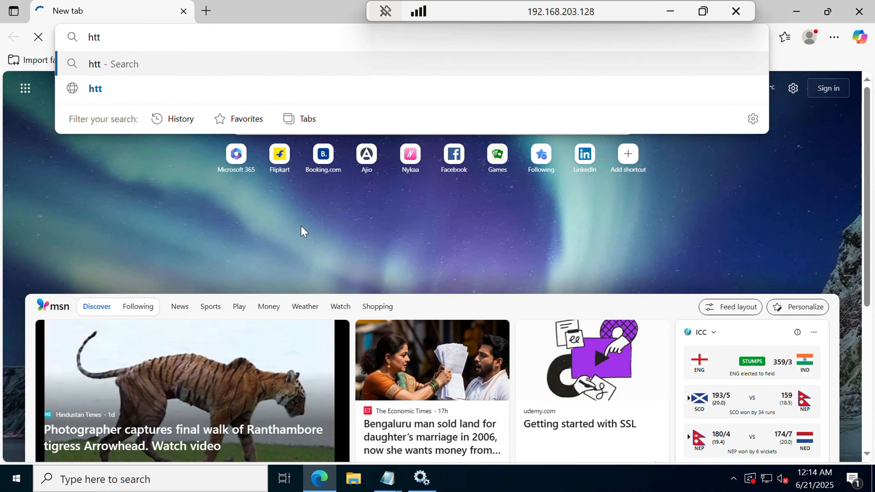
type("ps:\\\\")
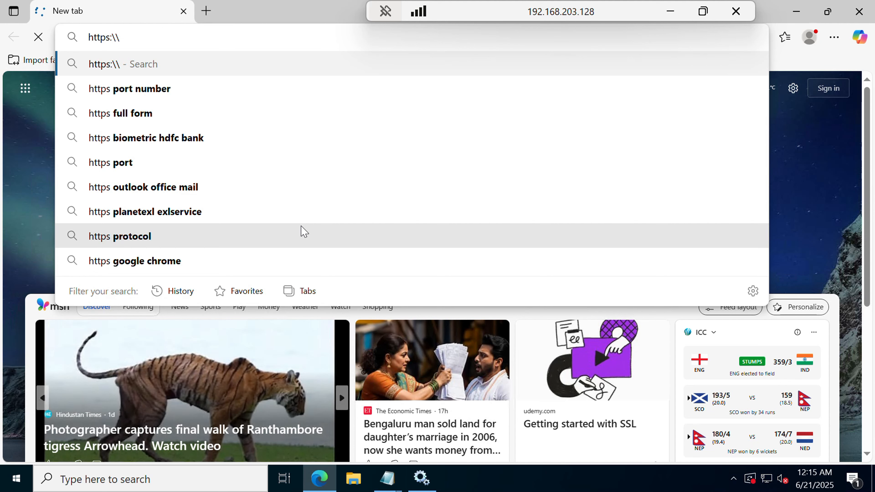
type("192")
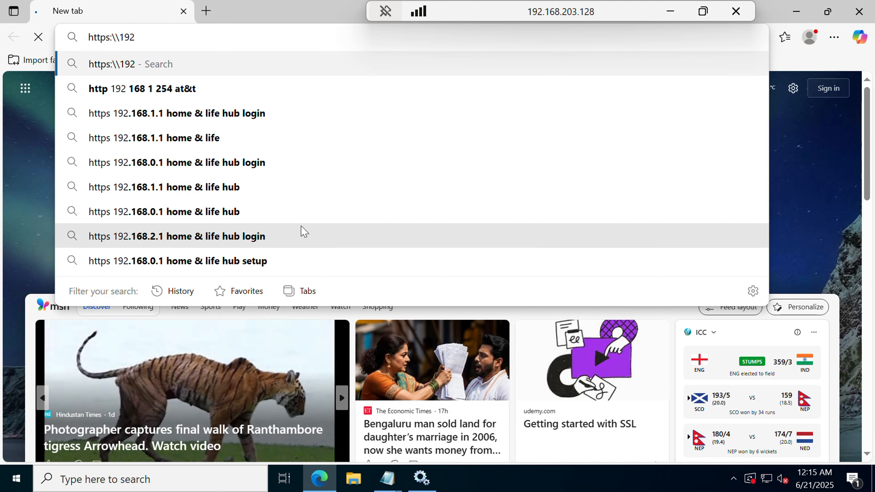
type(".168.")
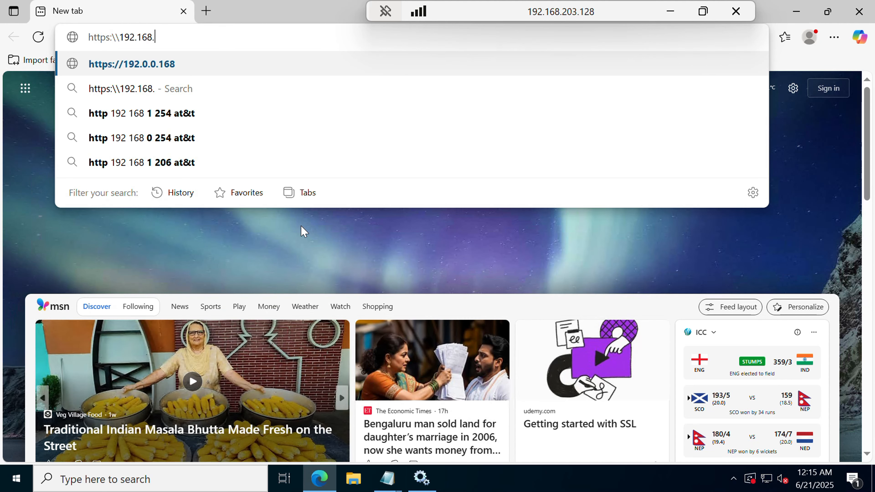
type("203.1")
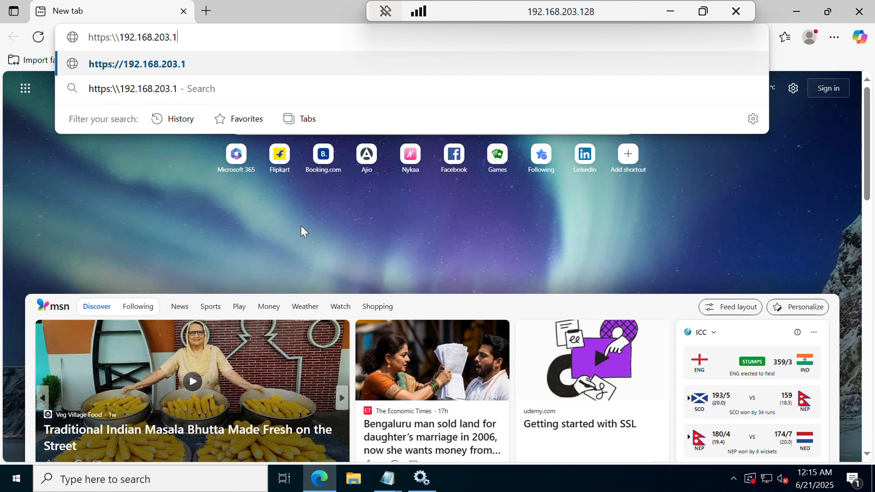
type("28:")
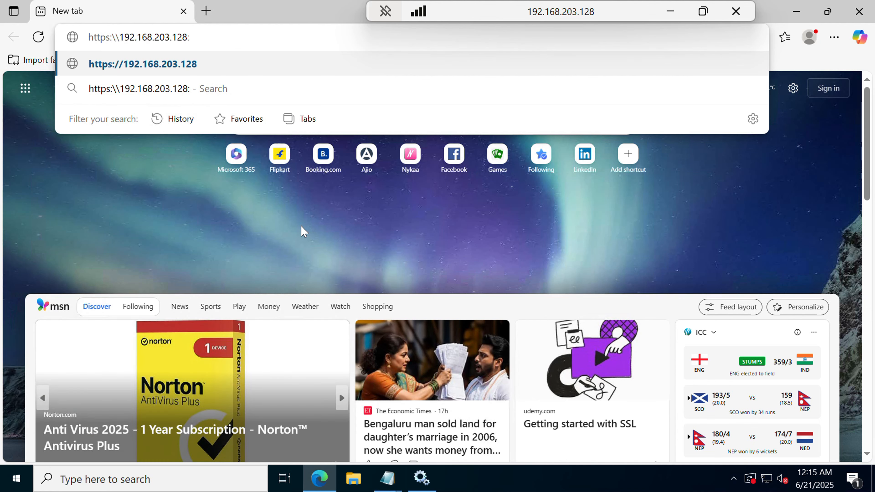
type("443")
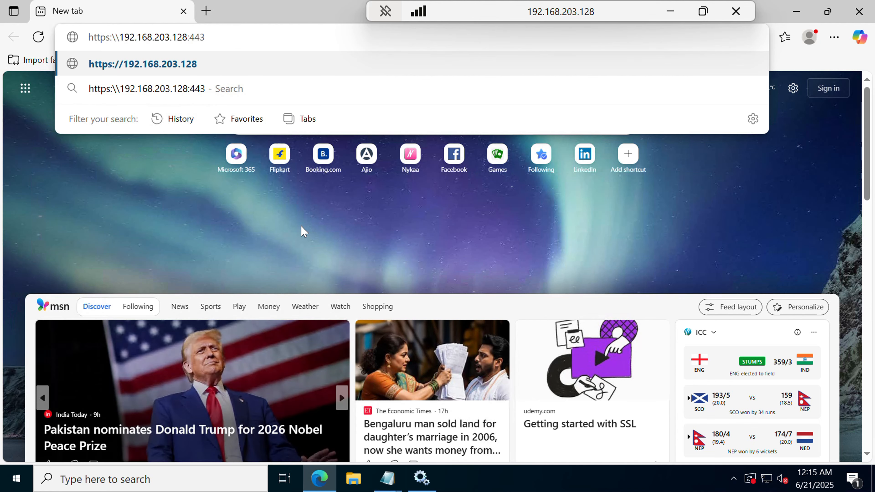
key("Return")
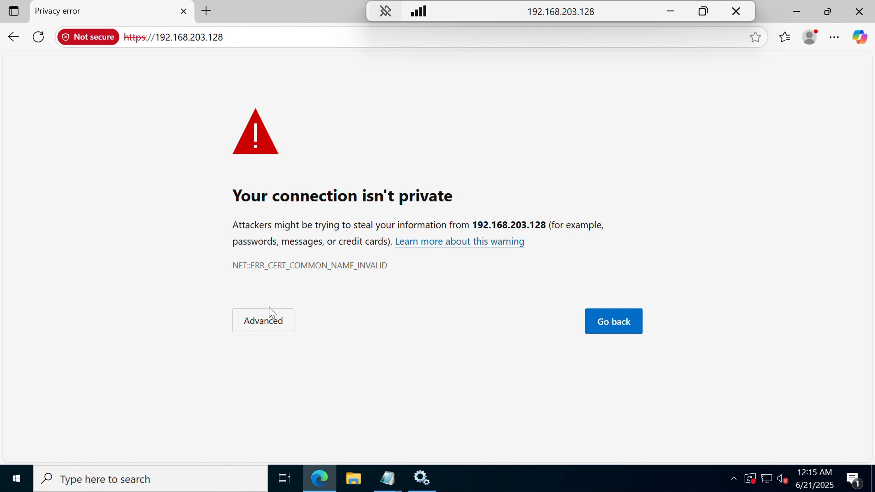
left_click(273, 314)
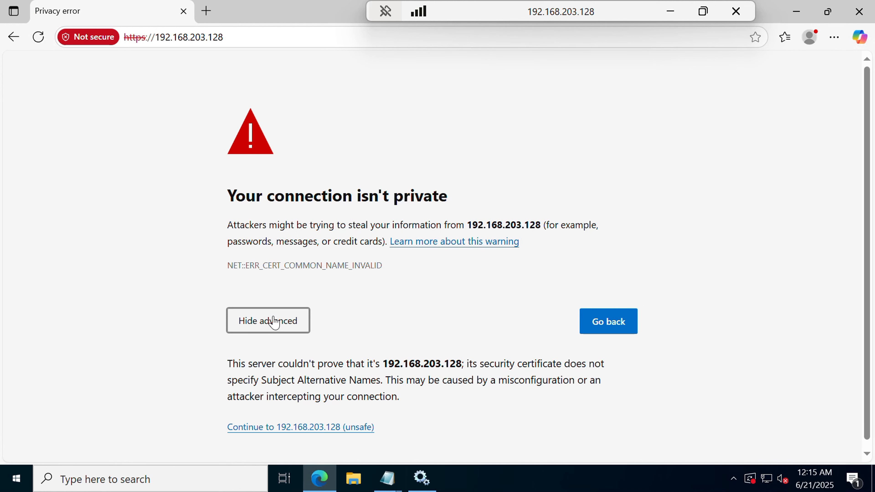
left_click(307, 429)
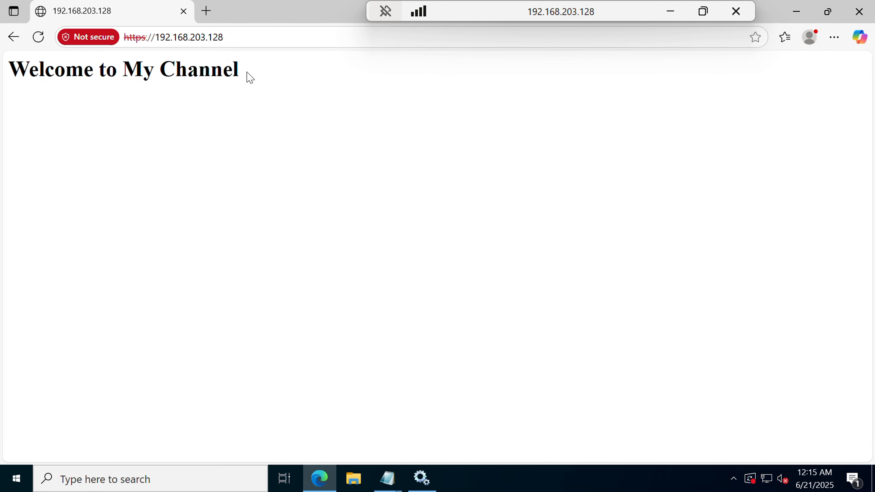
Open the certificate viewer for 192.168.203.128 from the site's connection security details.
left_click_drag(246, 72, 31, 212)
left_click(34, 218)
left_click(88, 44)
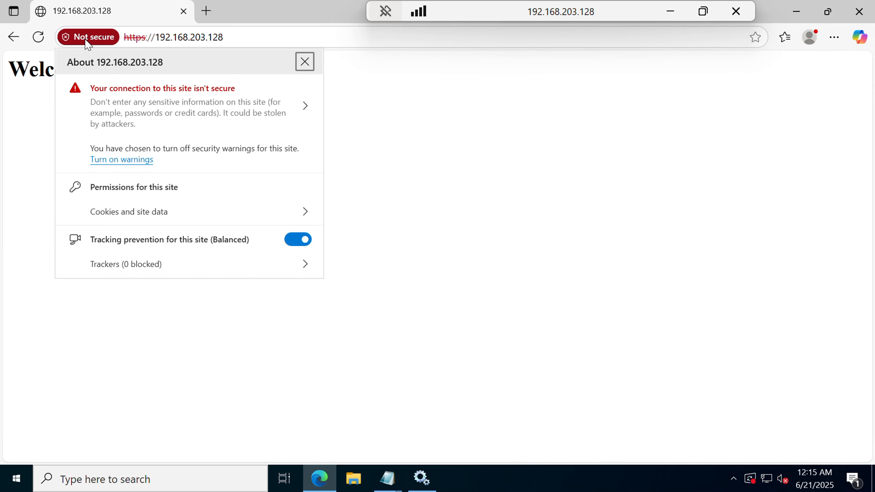
left_click(285, 109)
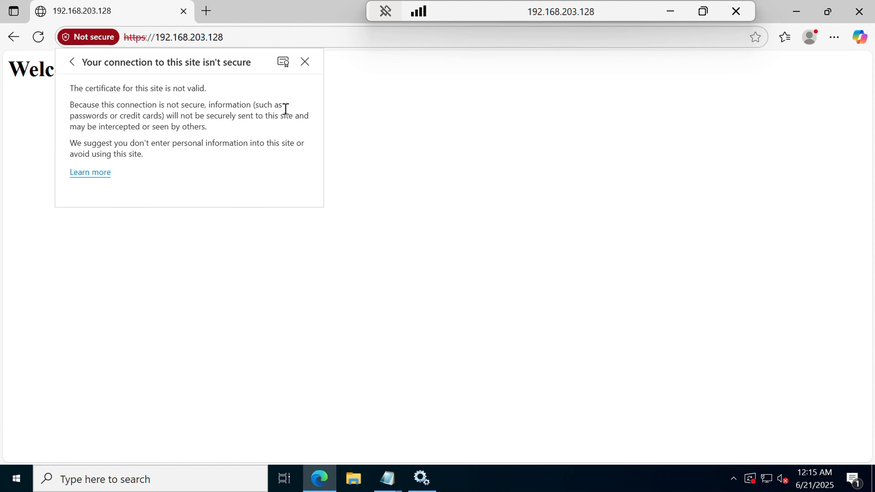
left_click(287, 71)
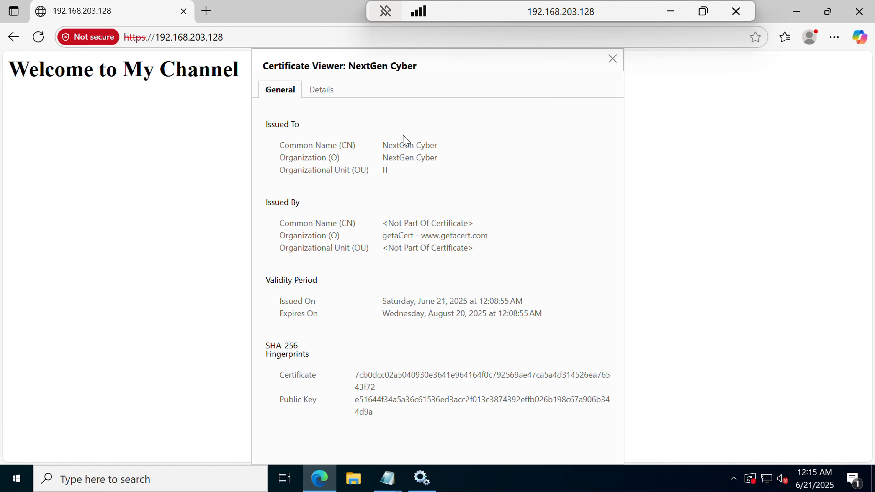
Examine the certificate's common name, issuing organization, and issue and expiry dates.
left_click_drag(436, 146, 380, 147)
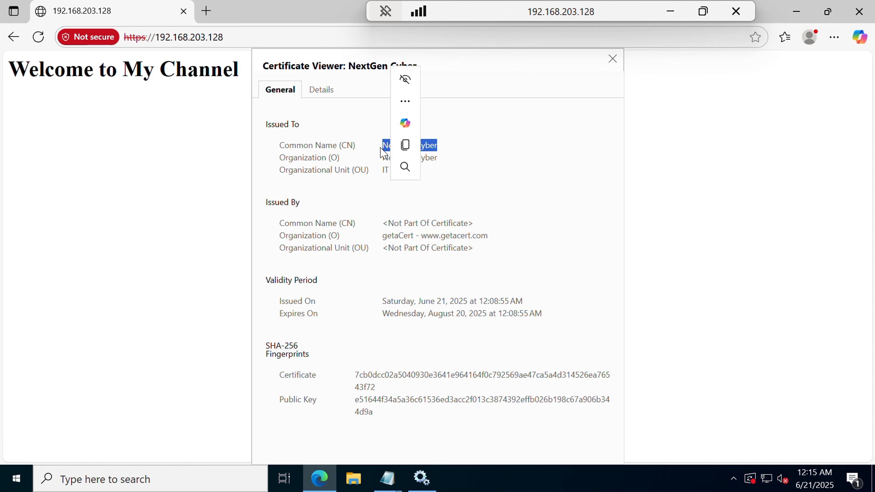
left_click(373, 195)
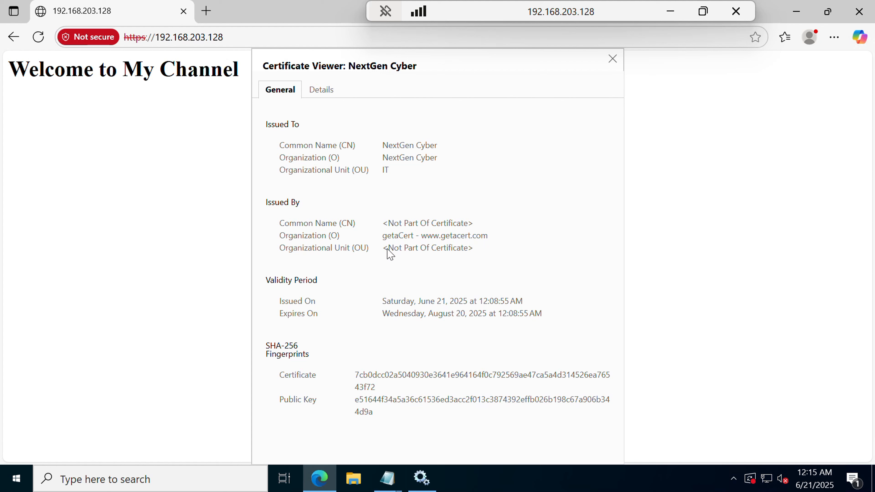
left_click_drag(385, 238, 500, 246)
left_click(500, 259)
left_click_drag(383, 302, 470, 302)
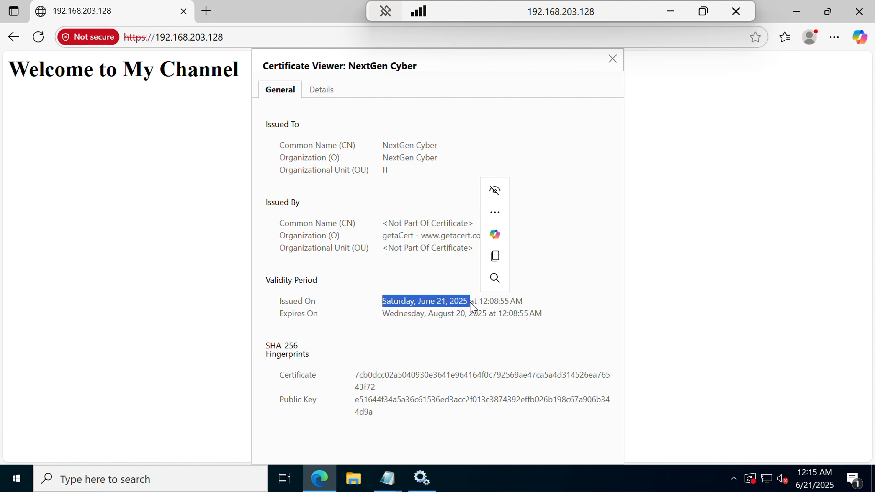
left_click_drag(384, 314, 488, 324)
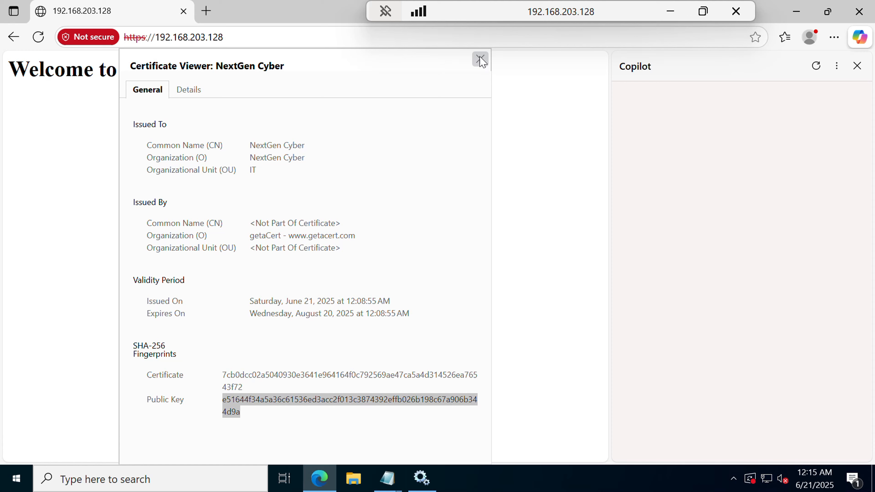
Close the certificate viewer and the Copilot pane, together with the Microsoft Edge and Services windows.
left_click(480, 58)
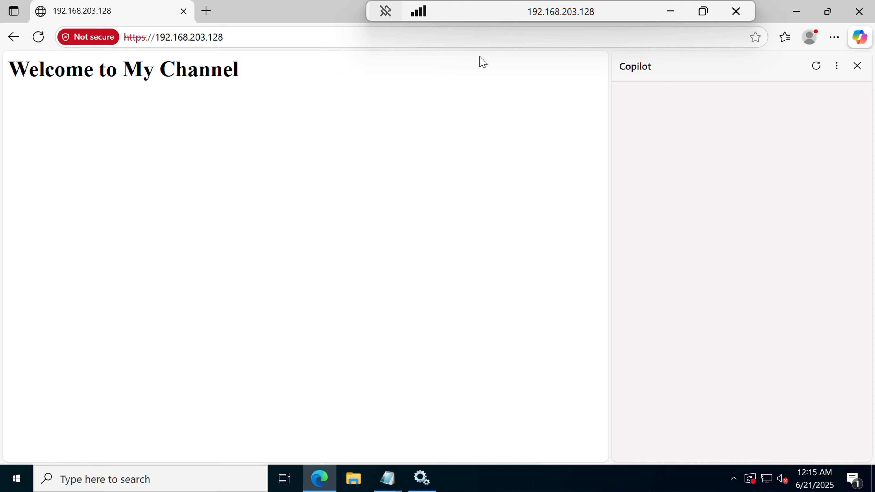
left_click(857, 66)
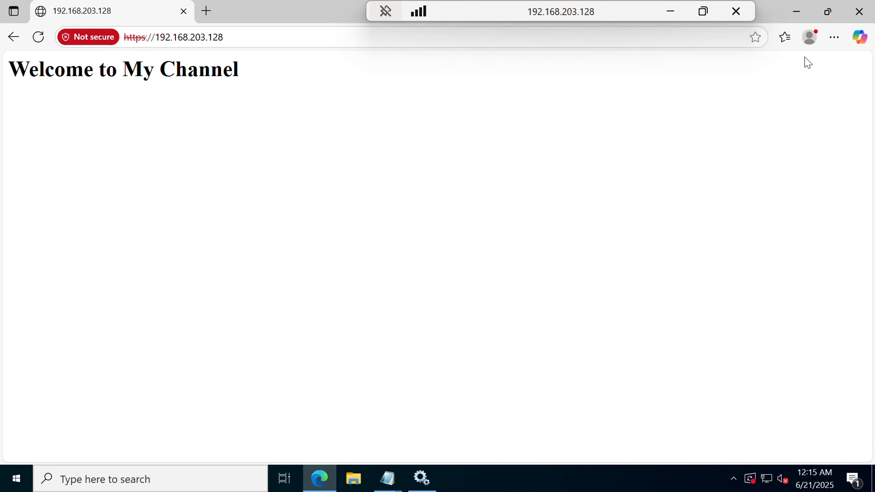
left_click(859, 11)
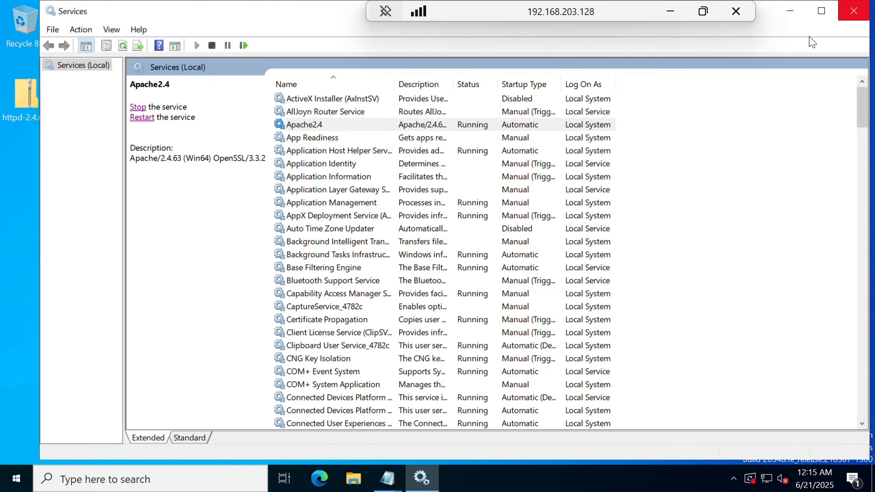
left_click(853, 10)
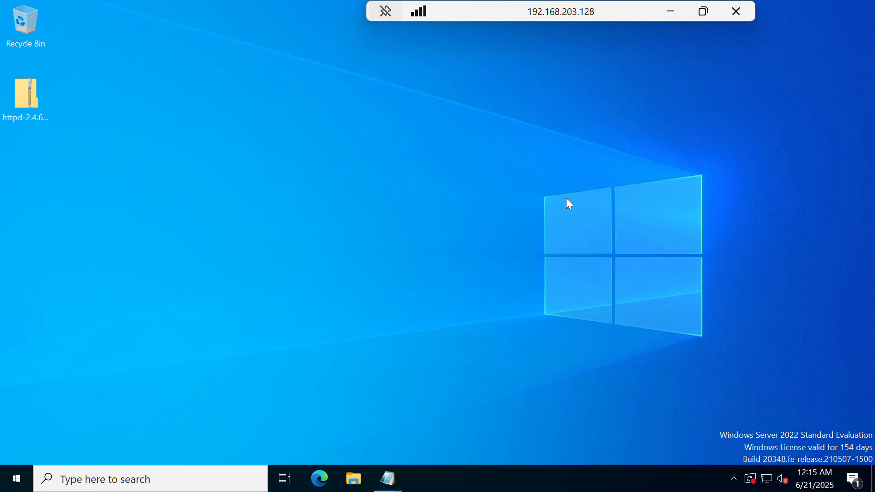